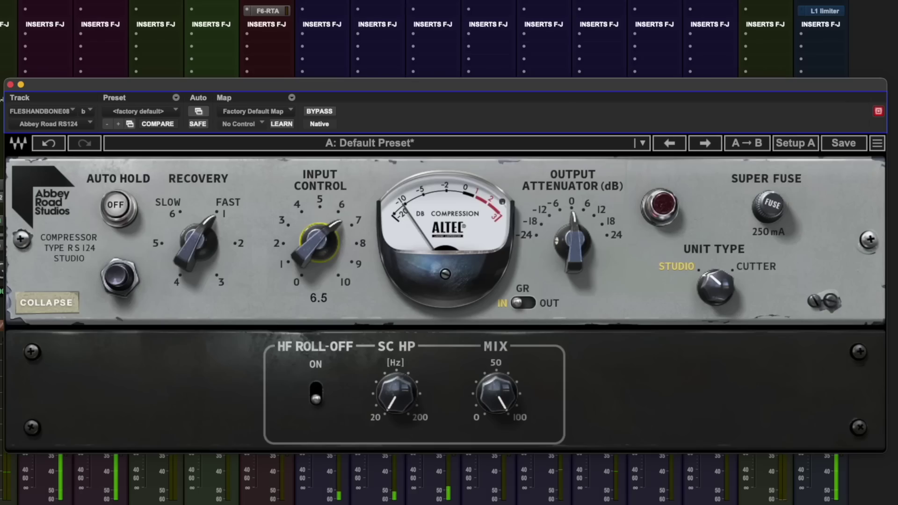
Lower the Altec compressor's input control to about 5.8.
{"action": "left_click_drag", "start_coordinate": [315, 240], "coordinate": [315, 247]}
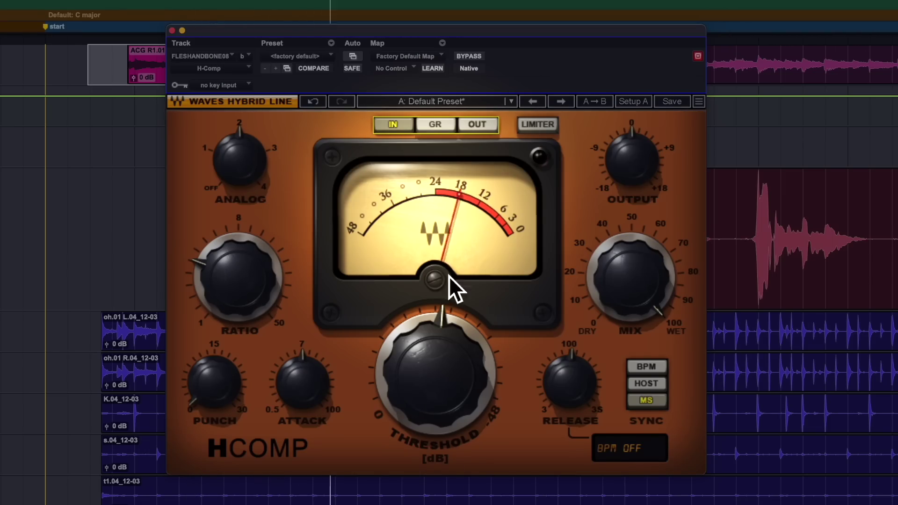
Switch H-Comp's meter to GR and pull the threshold down to about -35 dB.
{"action": "left_click", "coordinate": [435, 126]}
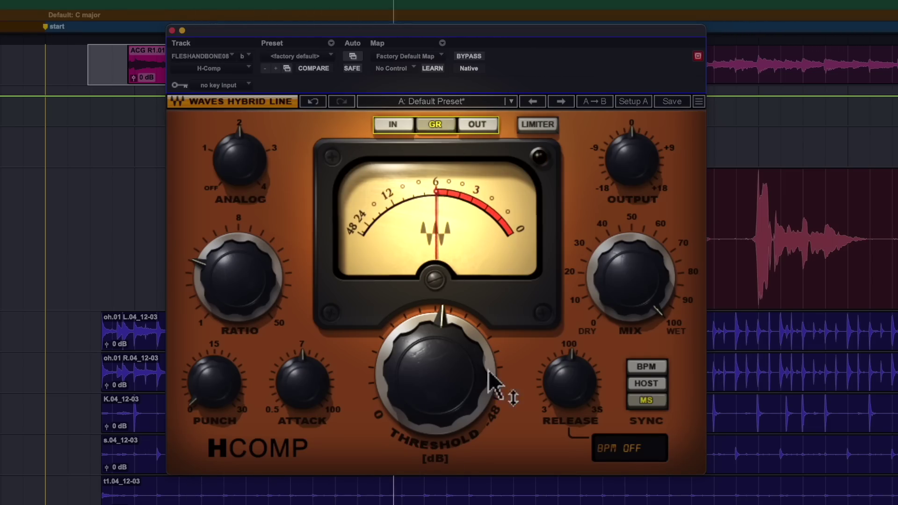
{"action": "left_click_drag", "start_coordinate": [426, 395], "coordinate": [426, 351]}
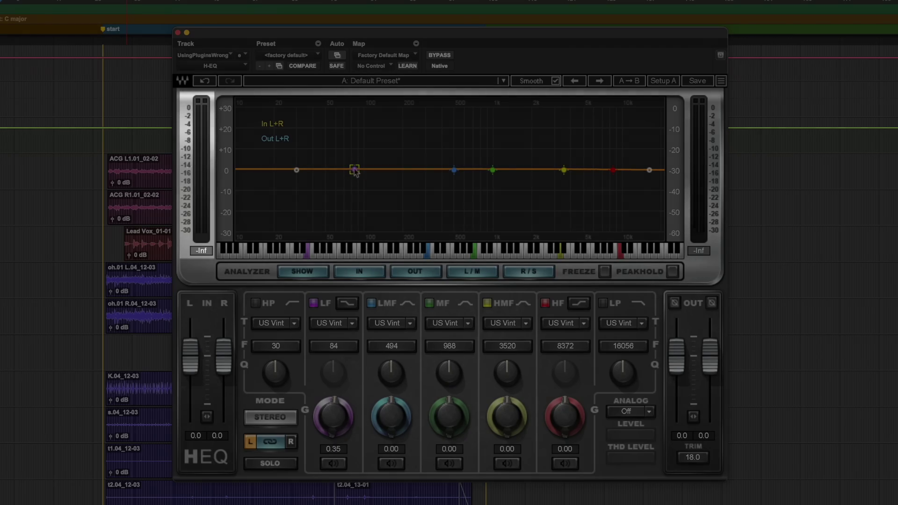
Audition H-EQ low-band boosts during playback, settling back to about 3.35 dB.
{"action": "key", "text": "space"}
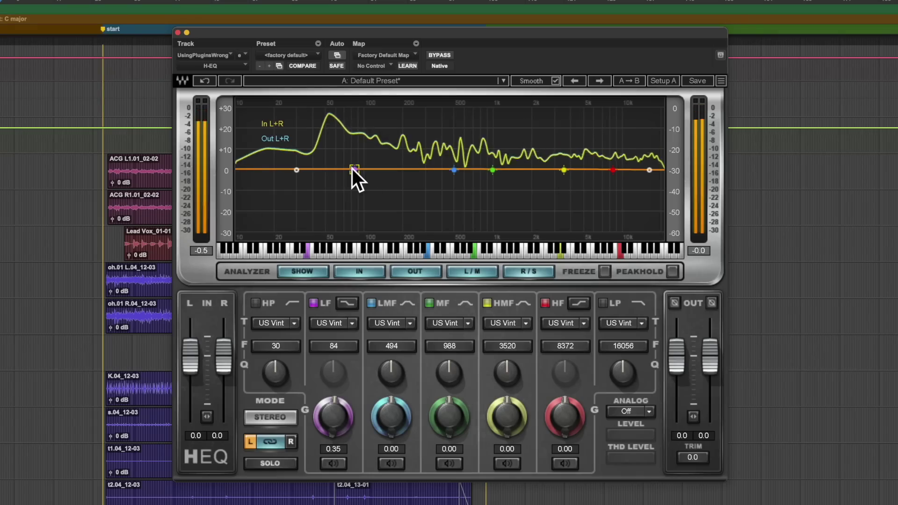
{"action": "left_click_drag", "start_coordinate": [353, 169], "coordinate": [354, 170]}
{"action": "key", "text": "space"}
{"action": "key", "text": "space"}
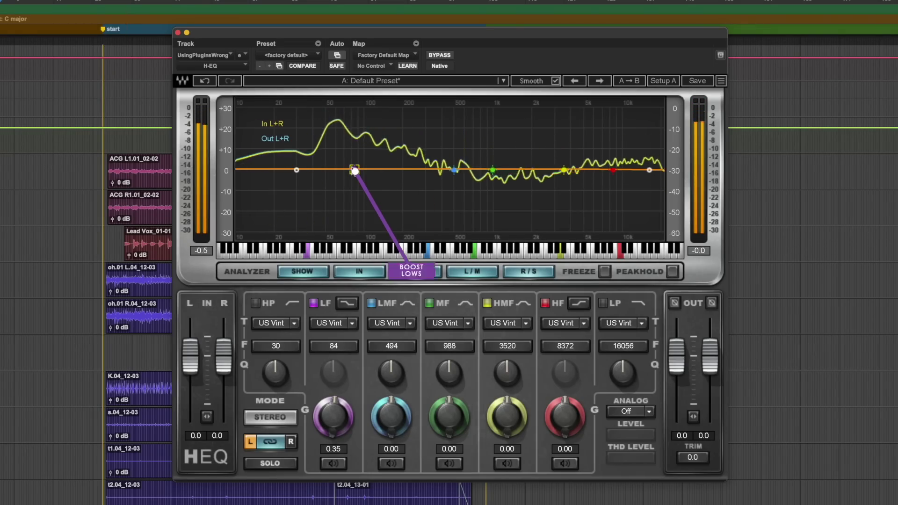
{"action": "left_click_drag", "start_coordinate": [355, 170], "coordinate": [358, 150]}
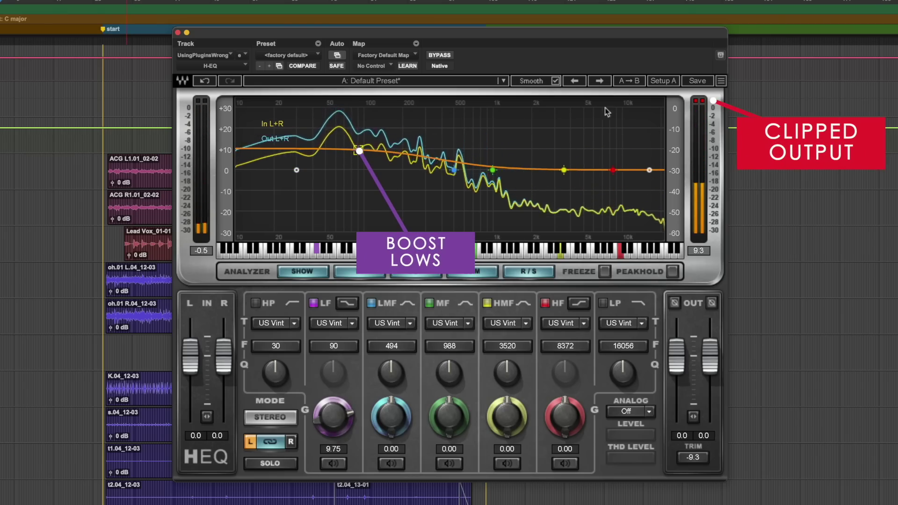
{"action": "key", "text": "space"}
{"action": "left_click_drag", "start_coordinate": [359, 151], "coordinate": [357, 162]}
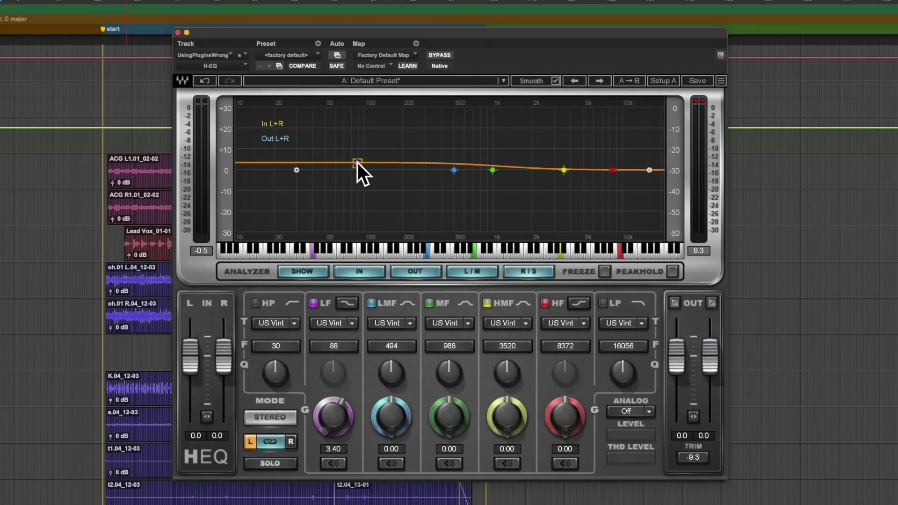
Boost the low band to about 15.65, then 10.45 dB, and lower input to -12.8 dB.
{"action": "key", "text": "space"}
{"action": "left_click_drag", "start_coordinate": [357, 162], "coordinate": [374, 169]}
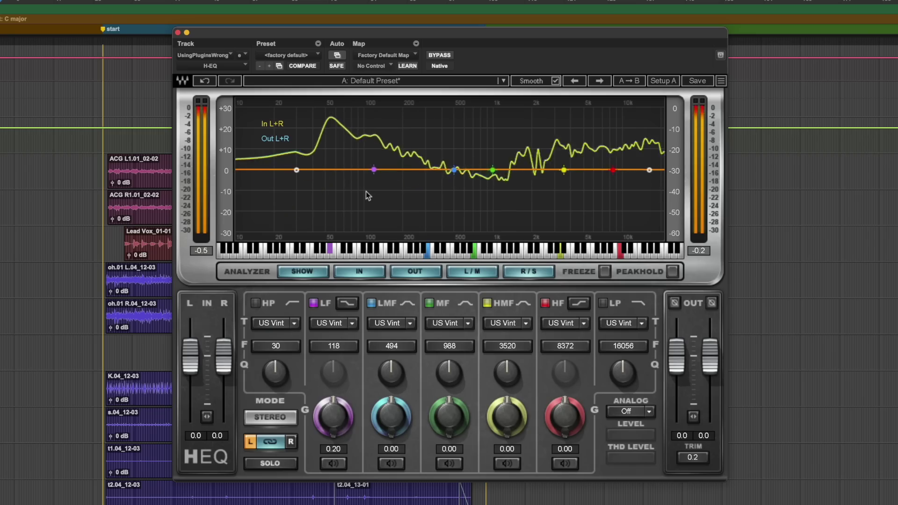
{"action": "left_click_drag", "start_coordinate": [374, 170], "coordinate": [379, 134]}
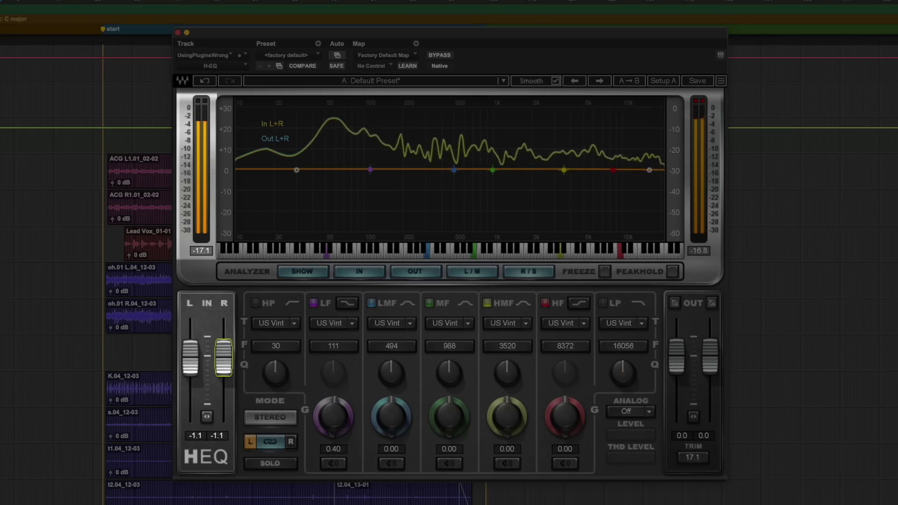
{"action": "left_click_drag", "start_coordinate": [224, 358], "coordinate": [223, 368]}
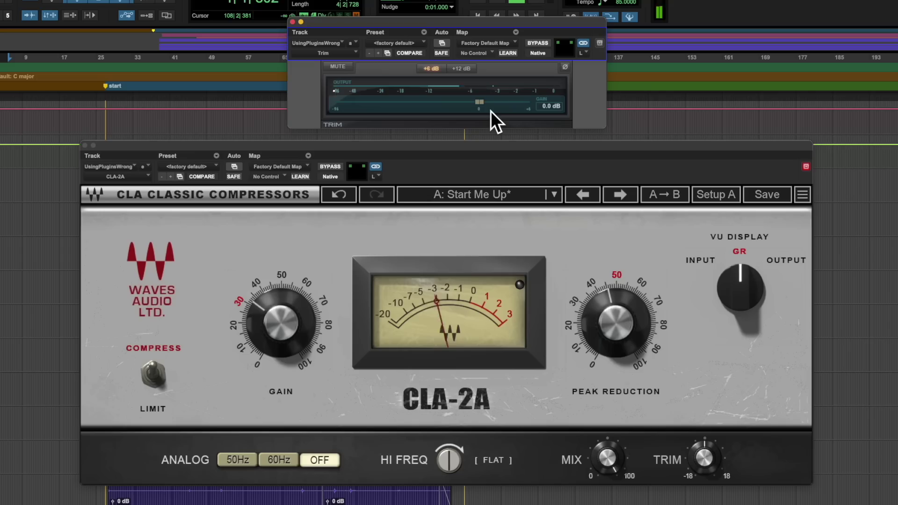
Set the Trim plugin to -6 dB and raise the drum clip gain to about -0.9 dB.
{"action": "left_click_drag", "start_coordinate": [484, 105], "coordinate": [456, 105]}
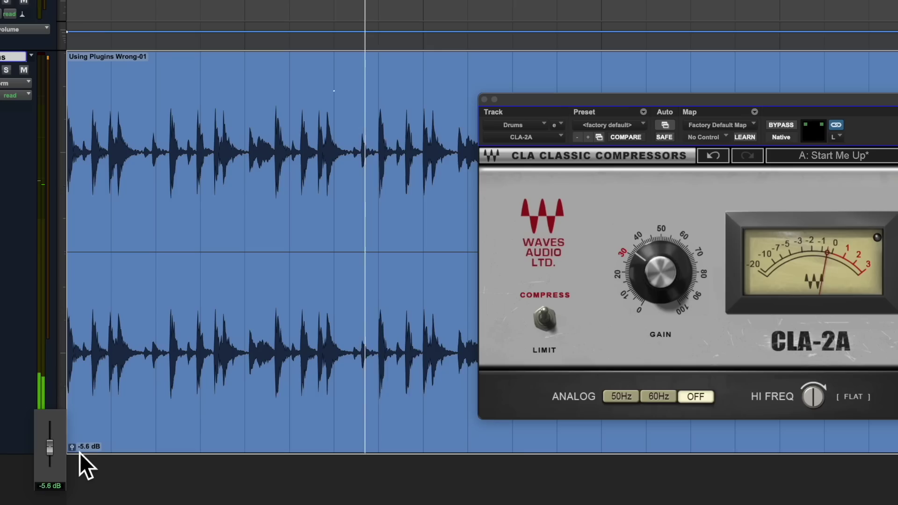
{"action": "mouse_move", "coordinate": [80, 453]}
{"action": "left_mouse_down"}
{"action": "mouse_move", "coordinate": [77, 446]}
{"action": "mouse_move", "coordinate": [74, 454]}
{"action": "left_mouse_up"}
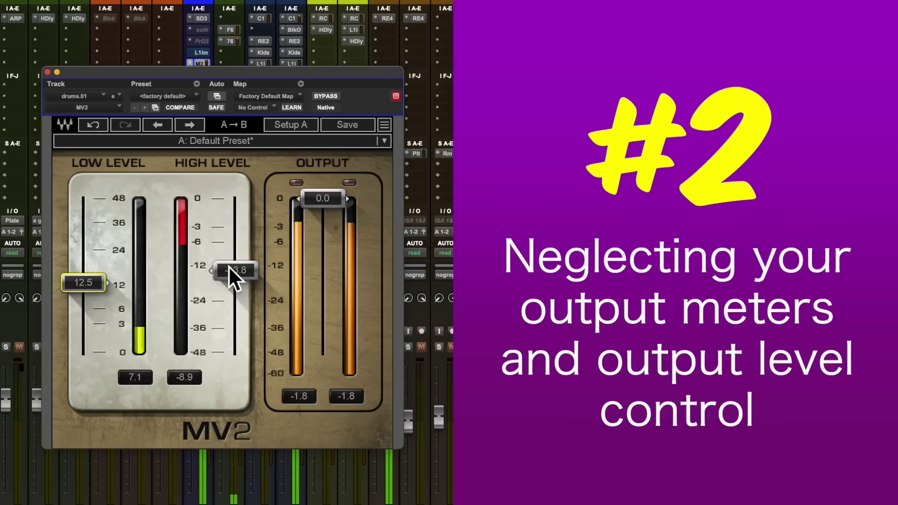
Set MV2's high level to -20.8 and push RComp's output gain to 18.5 dB so it clips.
{"action": "mouse_move", "coordinate": [228, 265]}
{"action": "left_mouse_down"}
{"action": "mouse_move", "coordinate": [234, 292]}
{"action": "mouse_move", "coordinate": [234, 281]}
{"action": "left_mouse_up"}
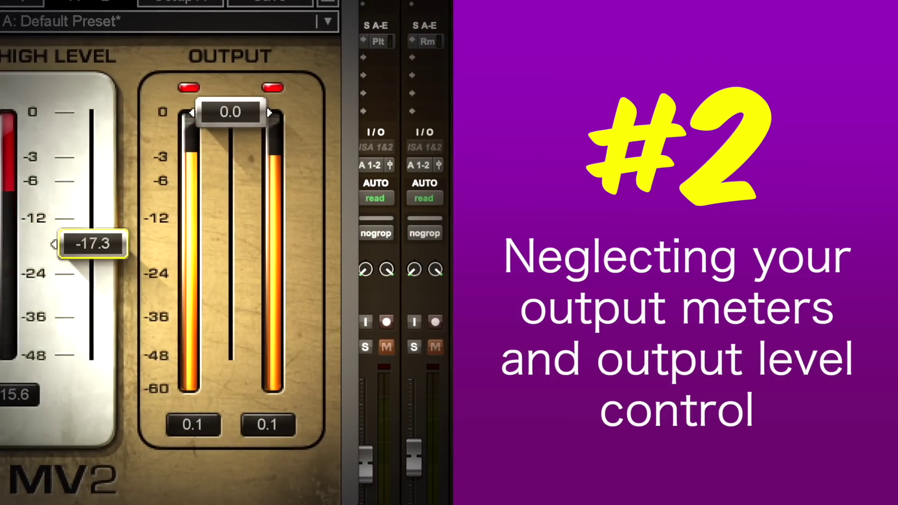
{"action": "left_click_drag", "start_coordinate": [92, 243], "coordinate": [93, 258]}
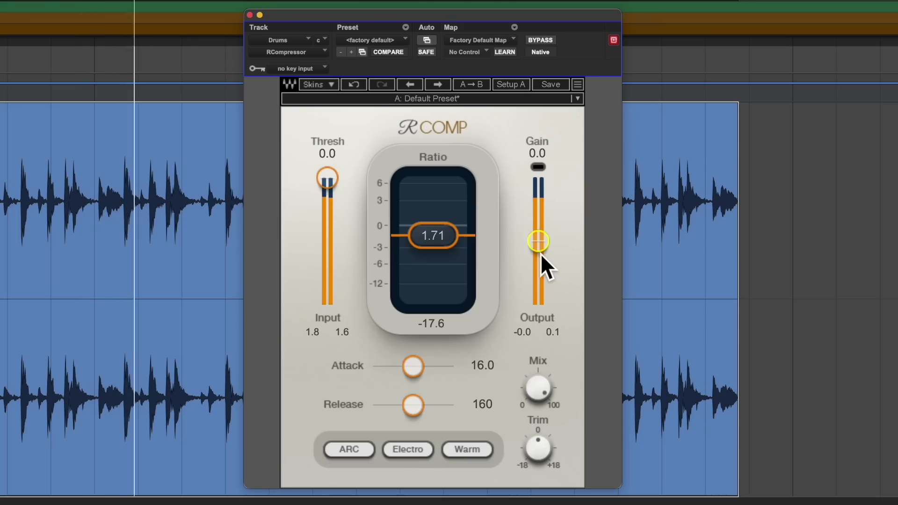
{"action": "left_click_drag", "start_coordinate": [544, 247], "coordinate": [544, 209]}
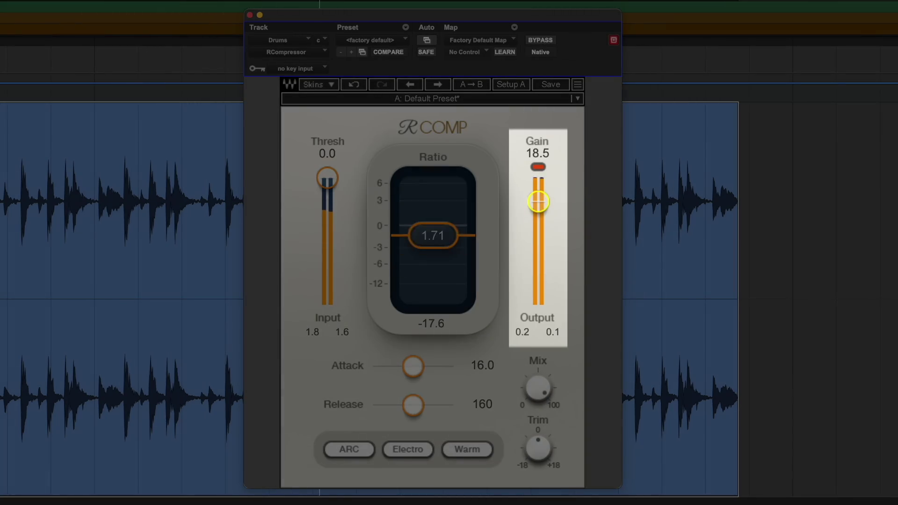
Reset RComp's output gain to 0.0, try gains near 4.9 dB, and return threshold to 0.0.
{"action": "left_click_drag", "start_coordinate": [538, 202], "coordinate": [538, 200]}
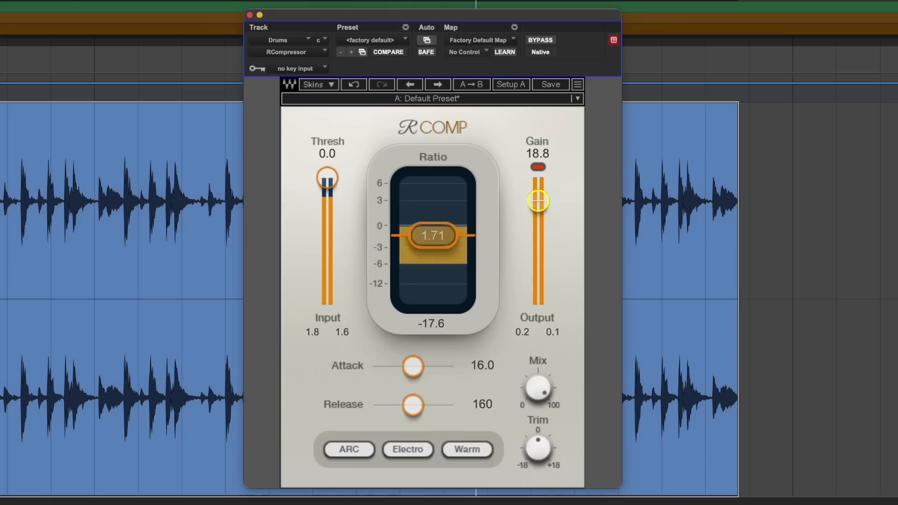
{"action": "left_click", "coordinate": [540, 204], "text": "alt"}
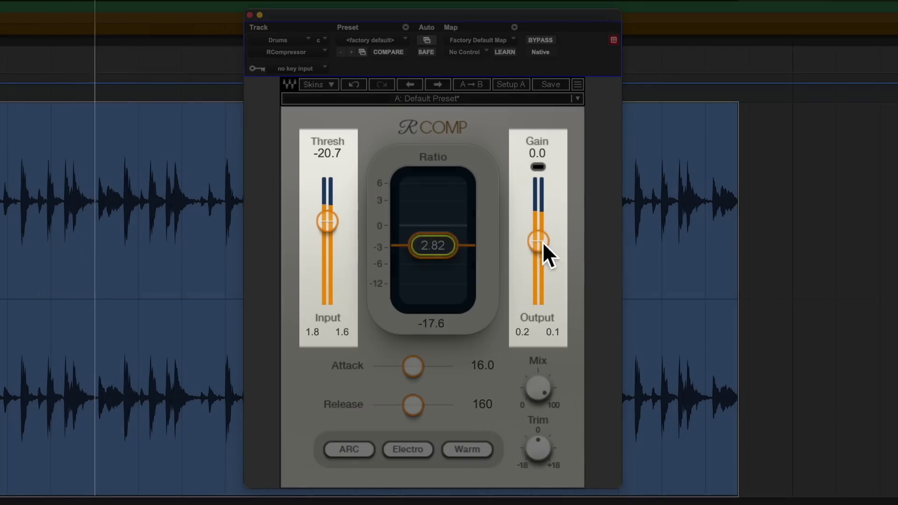
{"action": "left_click_drag", "start_coordinate": [540, 241], "coordinate": [538, 231]}
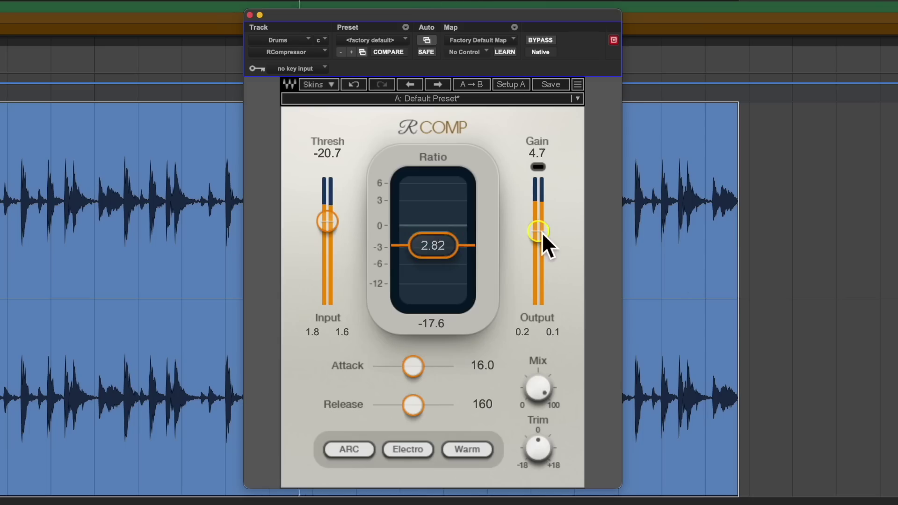
{"action": "left_click_drag", "start_coordinate": [542, 234], "coordinate": [539, 230]}
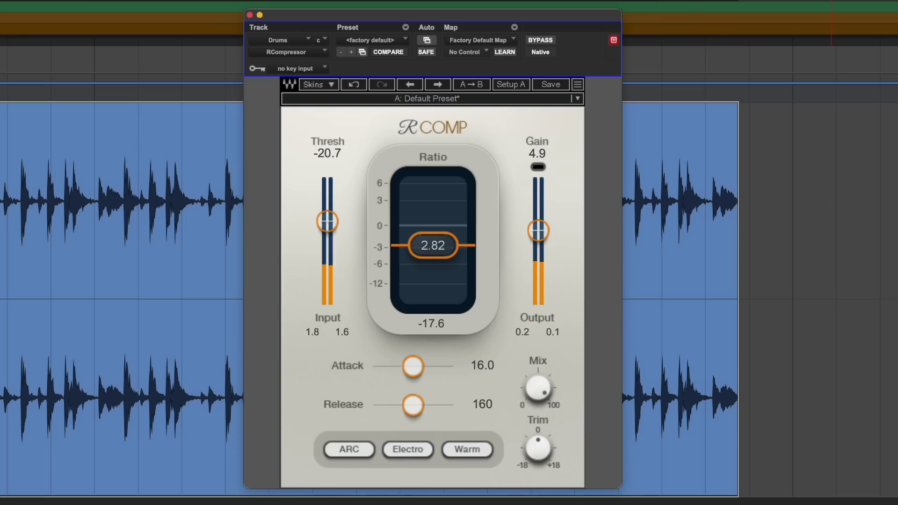
{"action": "left_click_drag", "start_coordinate": [328, 221], "coordinate": [328, 178]}
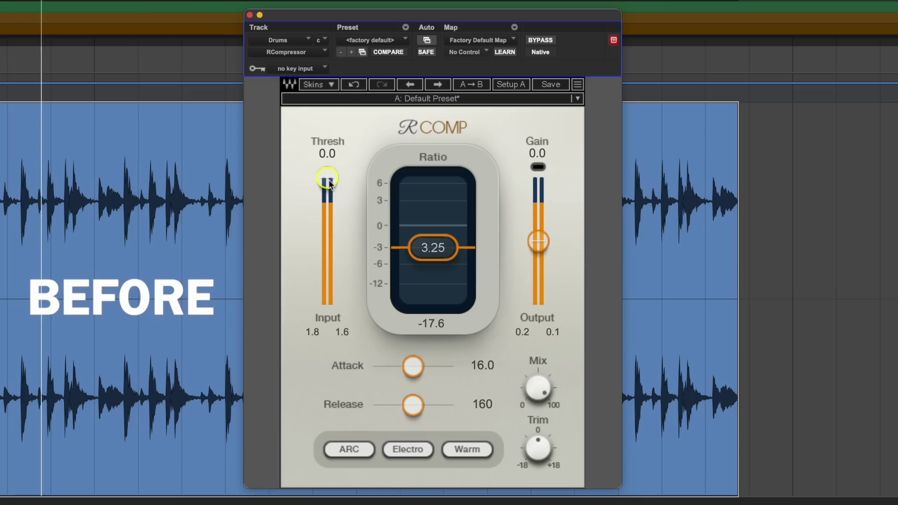
Try RComp thresholds from -18.7 down to -27.7 dB and raise output gain to 3.5 dB.
{"action": "left_click_drag", "start_coordinate": [327, 178], "coordinate": [328, 239]}
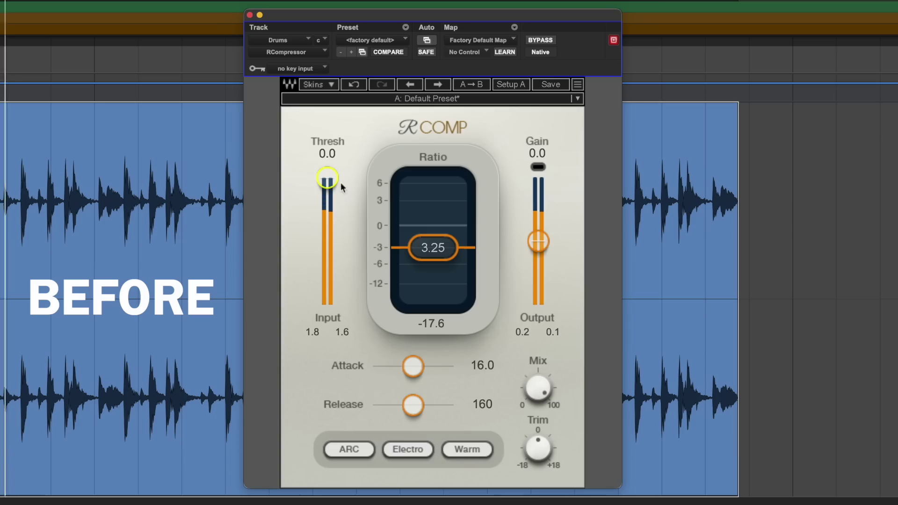
{"action": "left_click_drag", "start_coordinate": [327, 179], "coordinate": [328, 236]}
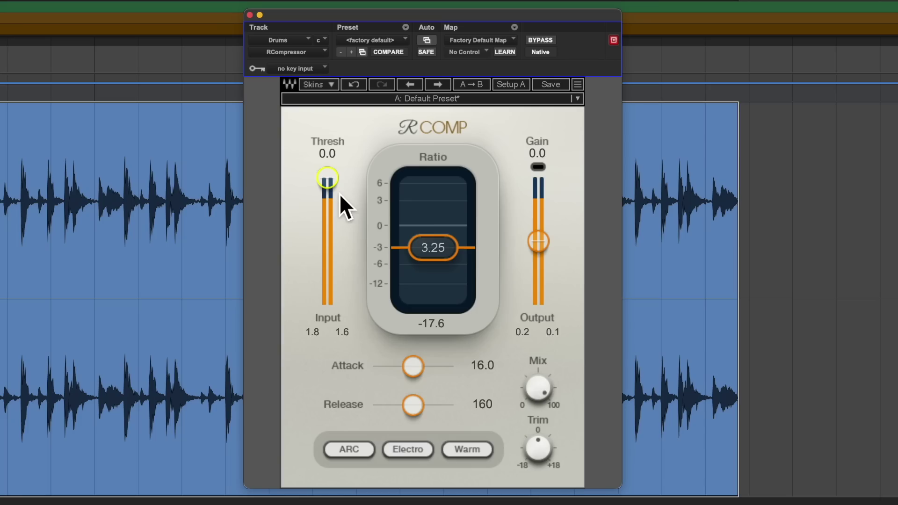
{"action": "left_click_drag", "start_coordinate": [327, 178], "coordinate": [327, 236]}
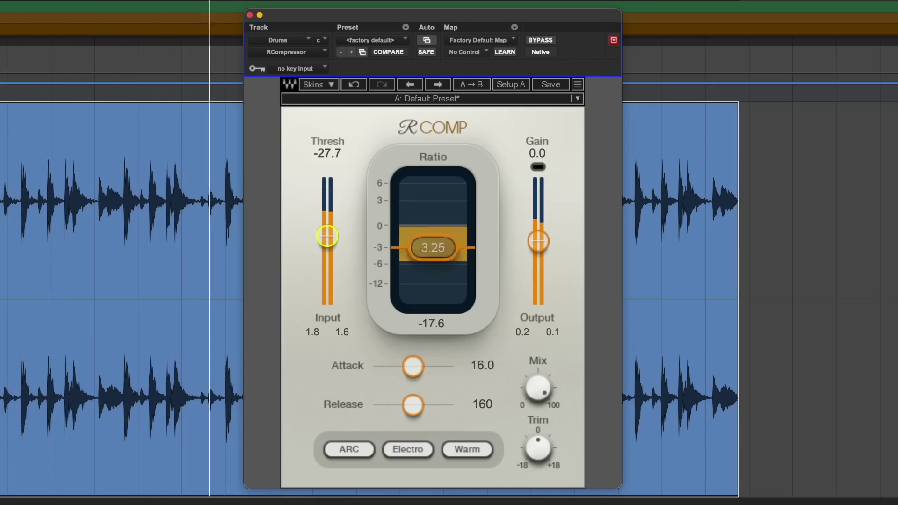
{"action": "left_click", "coordinate": [327, 236], "text": "alt"}
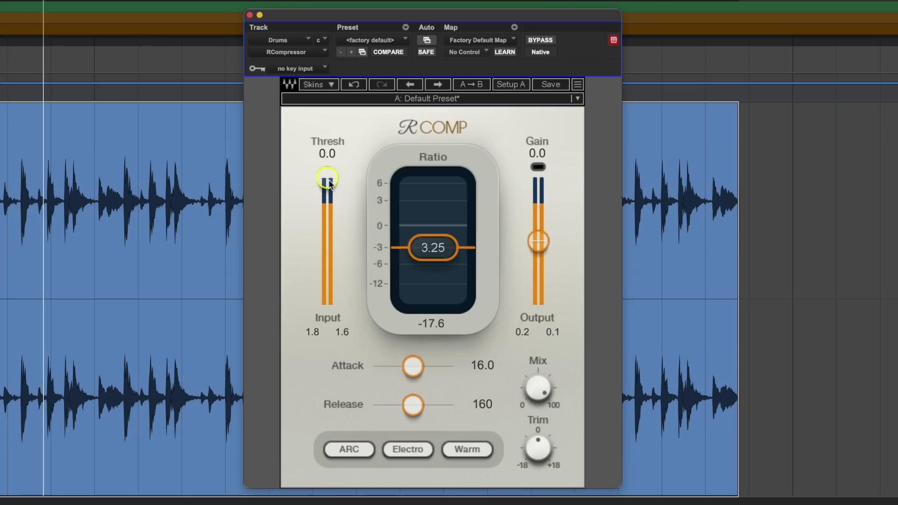
{"action": "left_click_drag", "start_coordinate": [328, 178], "coordinate": [327, 236]}
{"action": "left_click_drag", "start_coordinate": [538, 242], "coordinate": [538, 229]}
A/B RComp against the bypassed drums and raise output gain to match the dry level.
{"action": "left_click", "coordinate": [542, 40]}
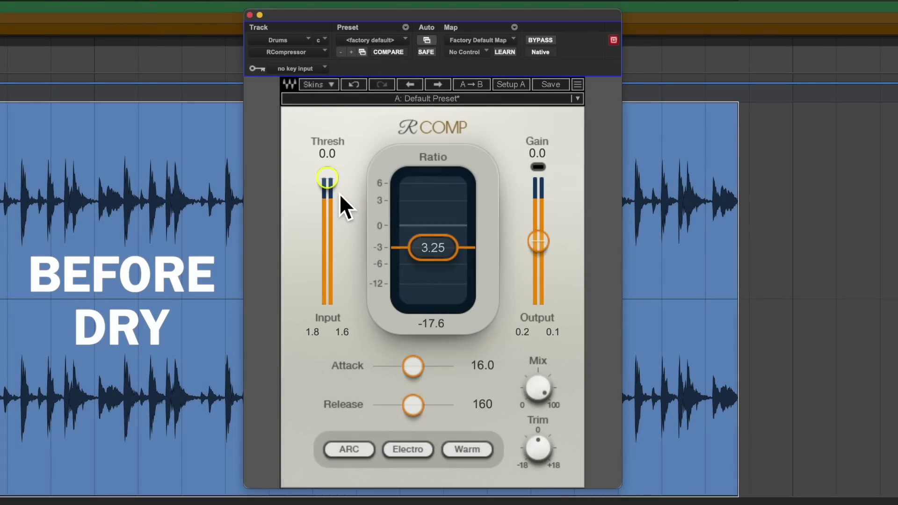
{"action": "left_click_drag", "start_coordinate": [327, 180], "coordinate": [327, 236]}
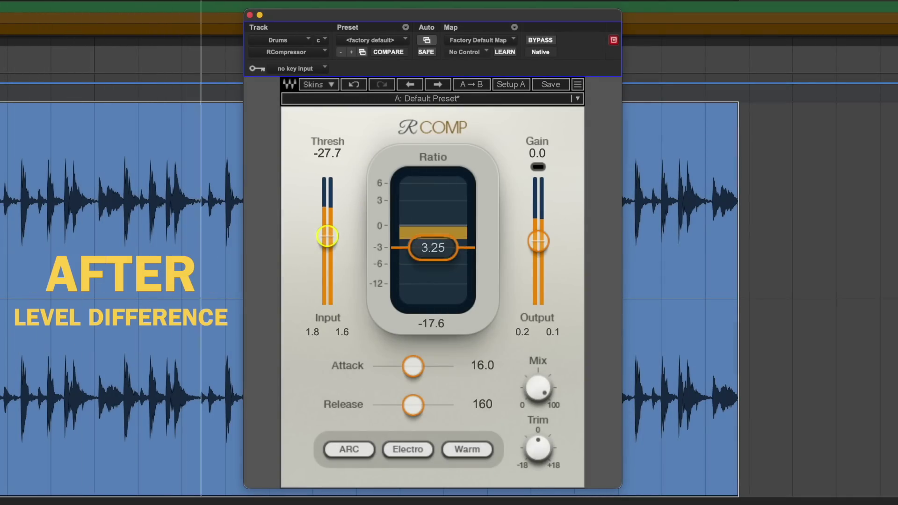
{"action": "left_click", "coordinate": [534, 40]}
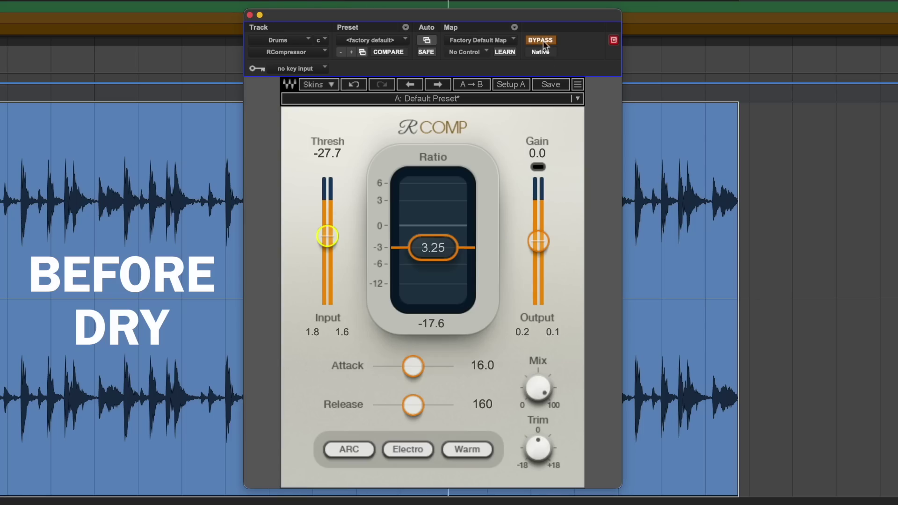
{"action": "left_click", "coordinate": [543, 41]}
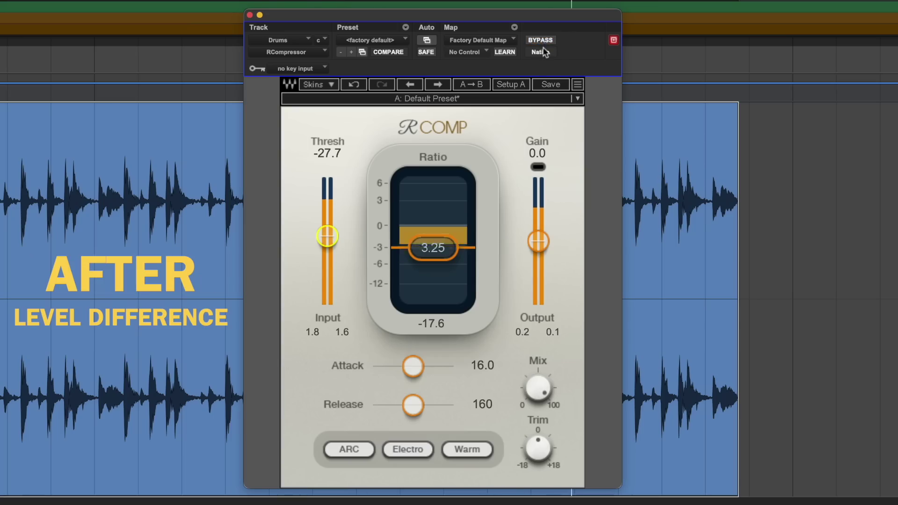
{"action": "left_click_drag", "start_coordinate": [537, 241], "coordinate": [538, 229]}
A/B the heavier RComp setting with bypass and raise its output gain to 6.0 dB.
{"action": "left_click", "coordinate": [539, 41]}
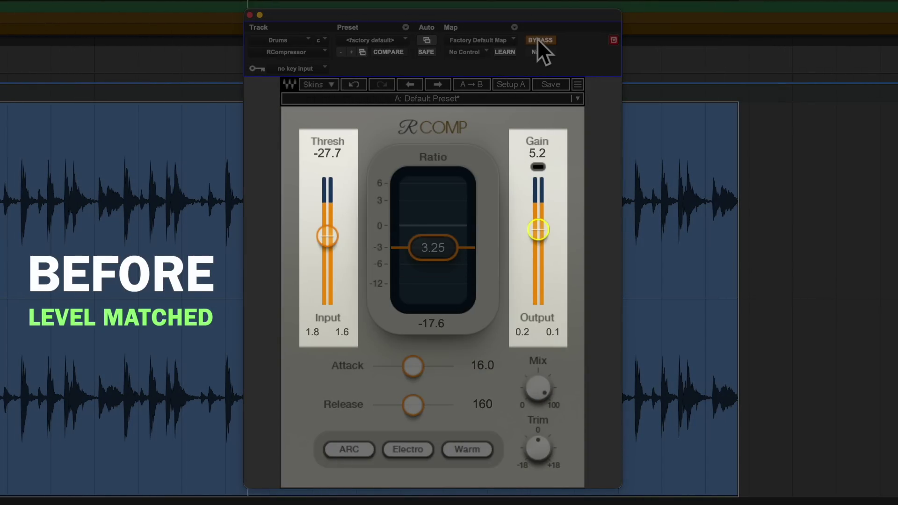
{"action": "left_click", "coordinate": [538, 39]}
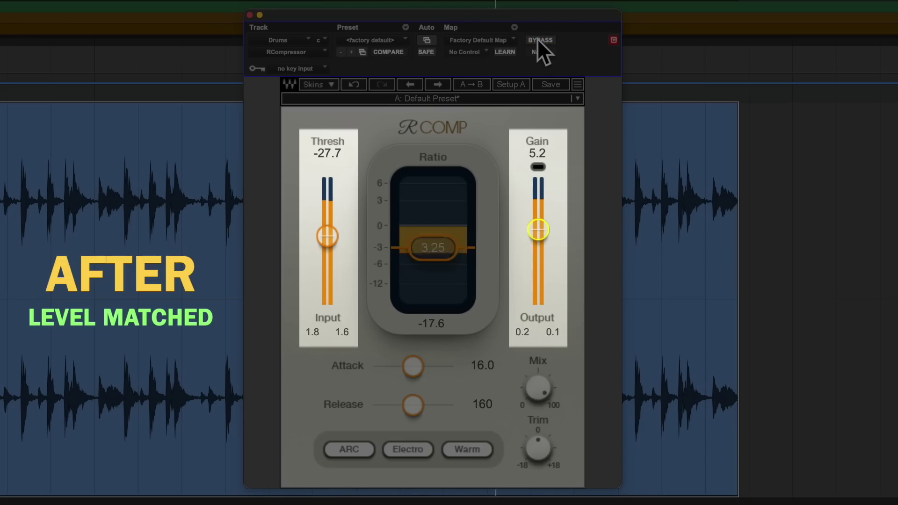
{"action": "left_click", "coordinate": [537, 40]}
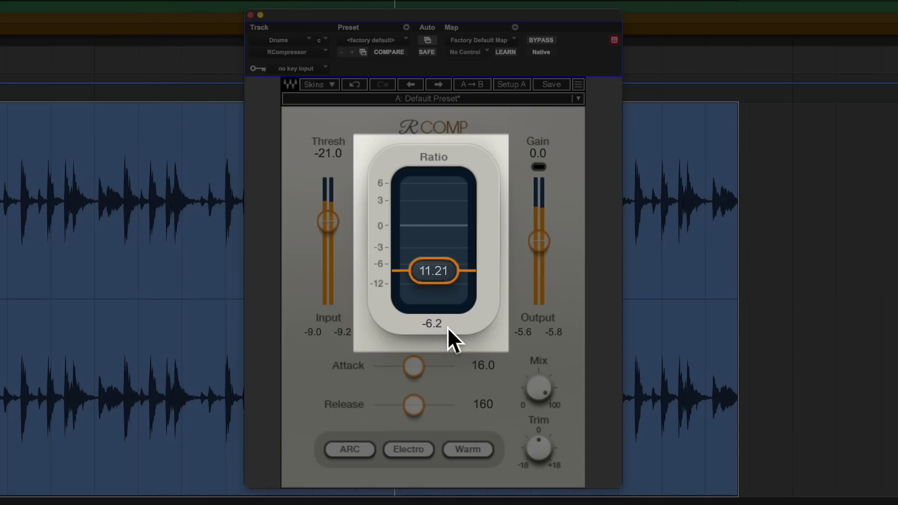
{"action": "left_click_drag", "start_coordinate": [543, 248], "coordinate": [538, 229]}
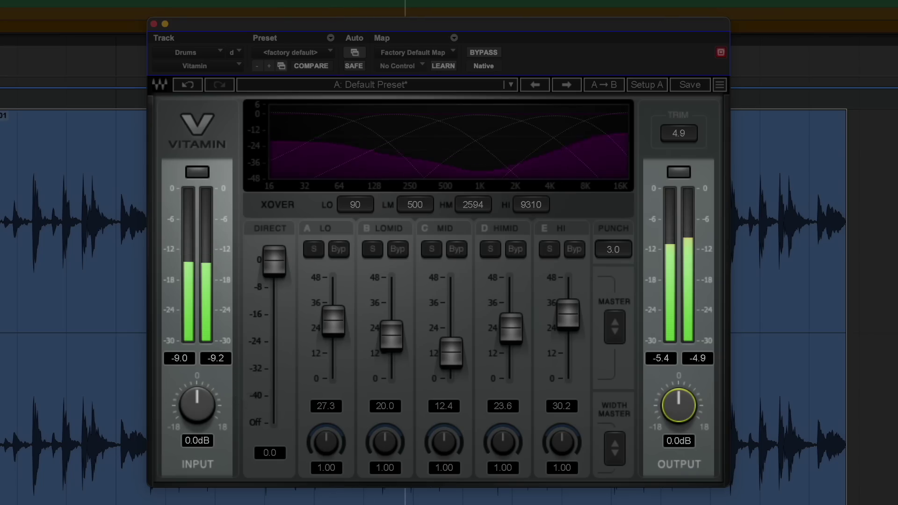
Turn Vitamin's output down from 0.0 to -1.8 dB on the Drums track.
{"action": "left_click_drag", "start_coordinate": [685, 402], "coordinate": [685, 414]}
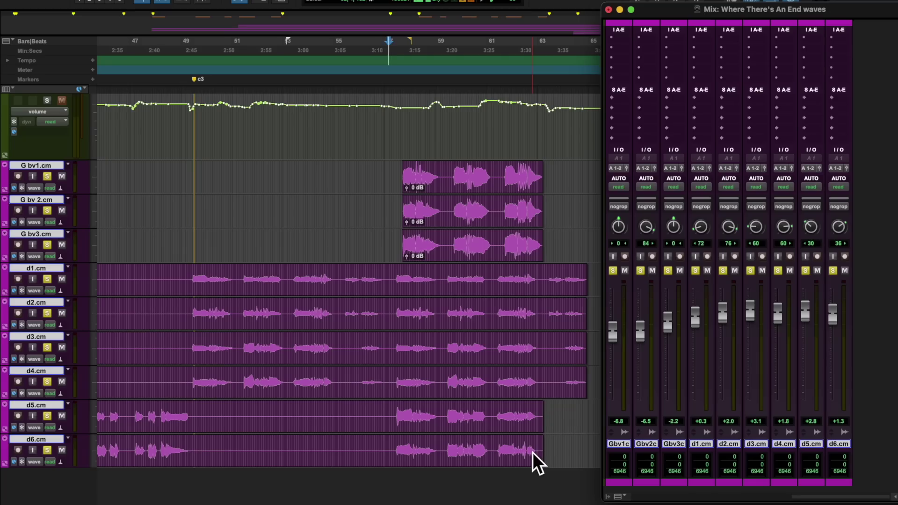
Start playback of the 'Where There's An End waves' session.
{"action": "key", "text": "space"}
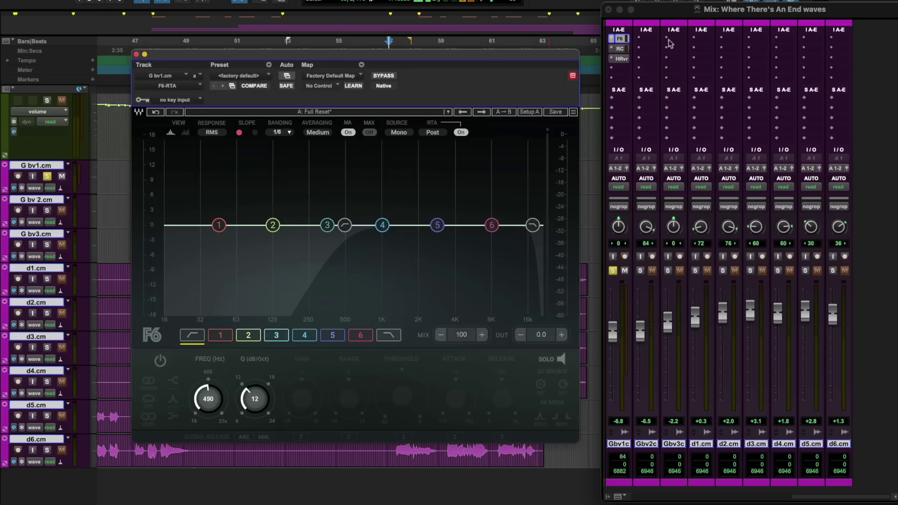
Open RComp and H-Reverb on G bv1.cm and play back to hear the reverb.
{"action": "left_click", "coordinate": [625, 49]}
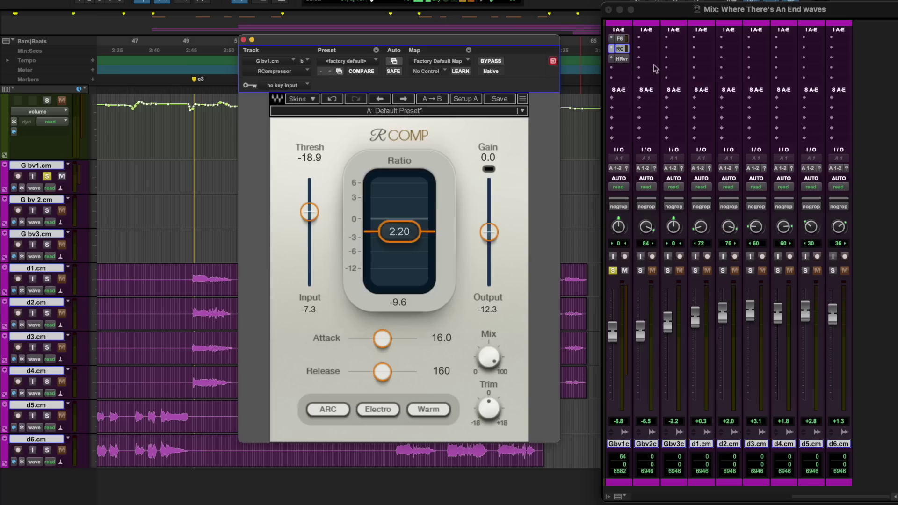
{"action": "left_click", "coordinate": [622, 59]}
{"action": "key", "text": "space"}
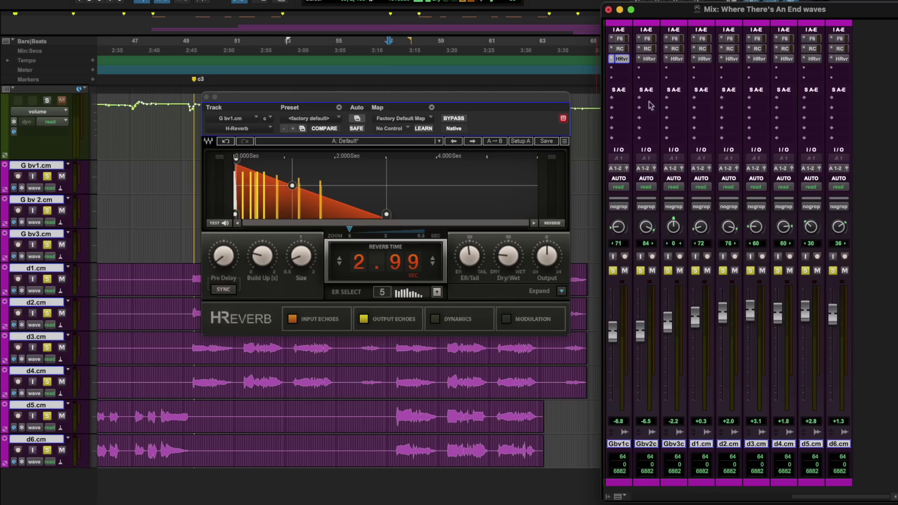
Open the F6 equalizer window on the G bv1.cm track.
{"action": "left_click", "coordinate": [620, 38]}
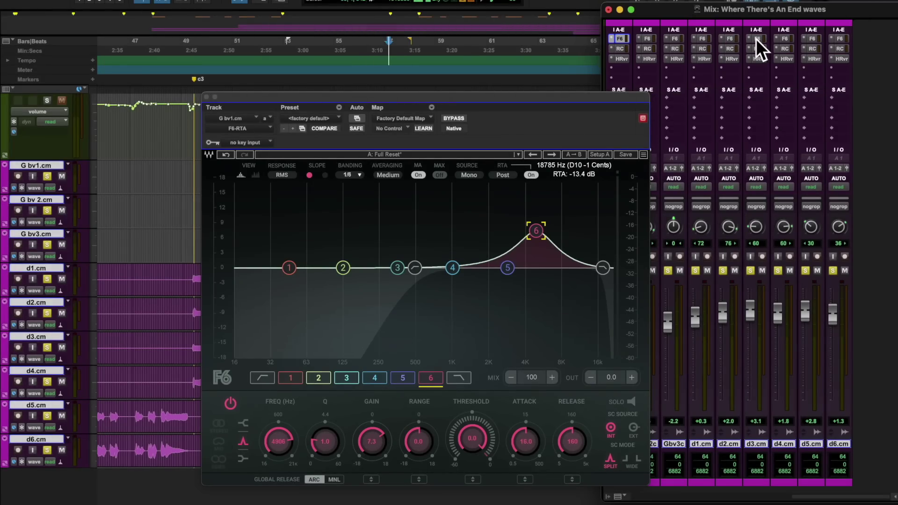
Close the F6-RTA plugin window with Cmd+W.
{"action": "key", "text": "super+w"}
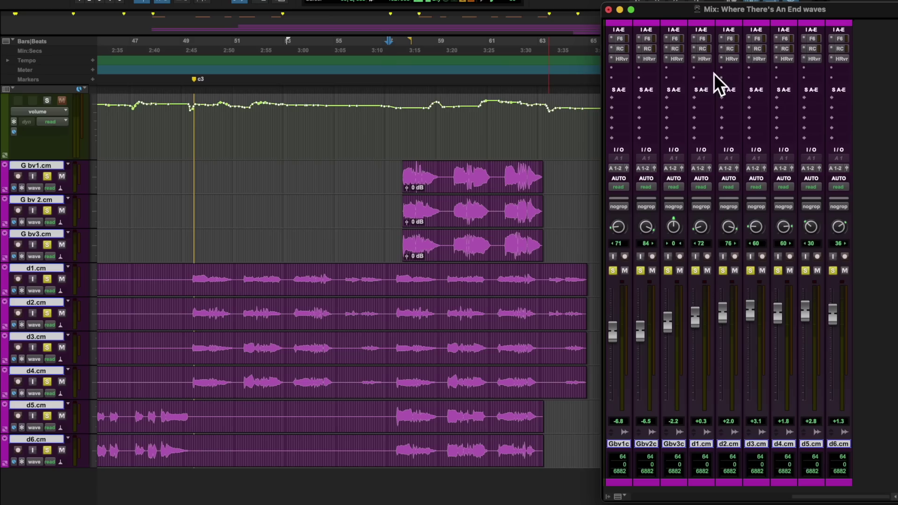
Route the tracks' outputs to bus 1-2.
{"action": "left_click", "coordinate": [616, 168]}
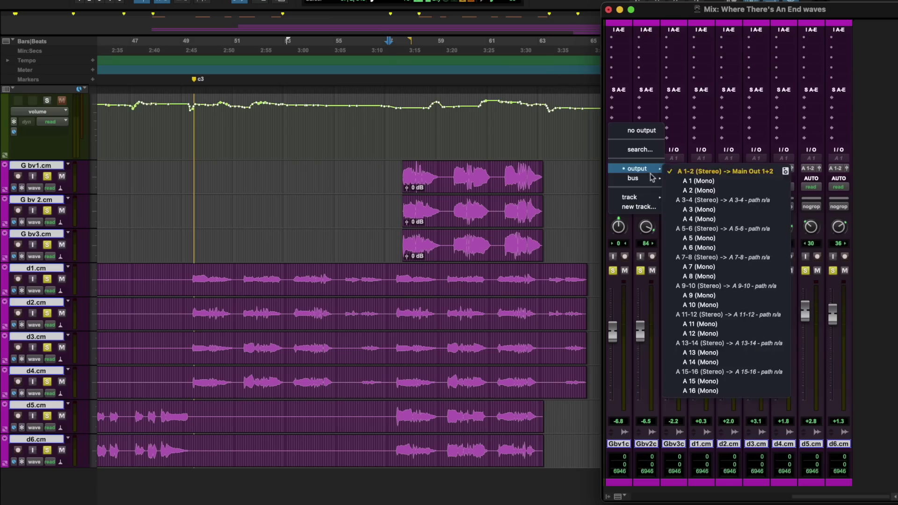
{"action": "mouse_move", "coordinate": [649, 179]}
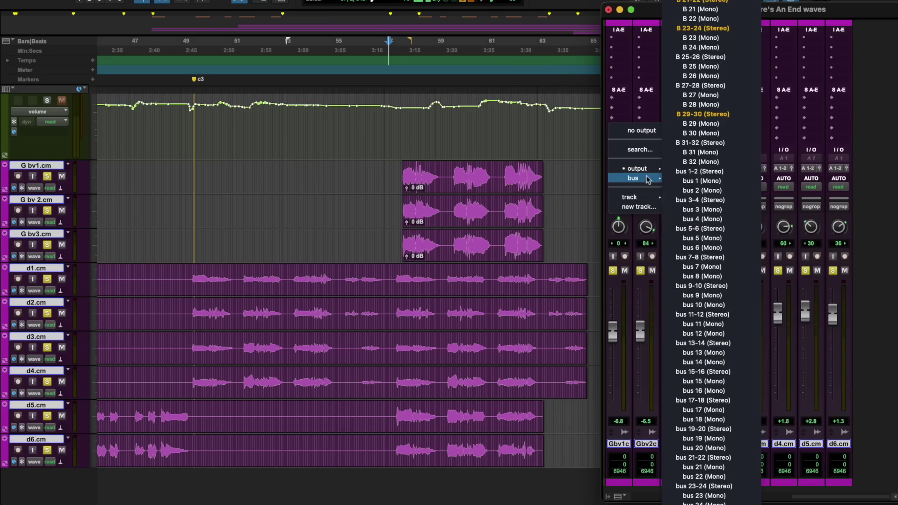
{"action": "left_click", "coordinate": [702, 172]}
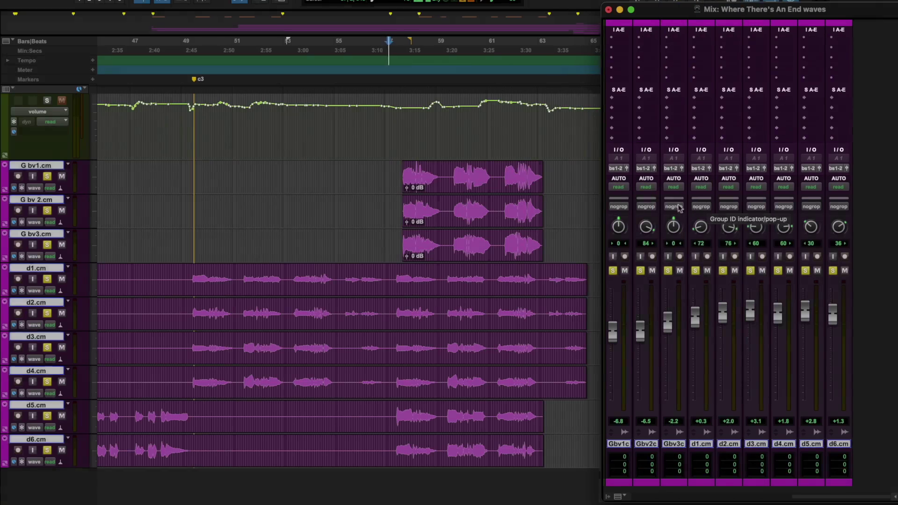
Feed the BVs aux input from bus 1-2 and raise its fader.
{"action": "left_click", "coordinate": [865, 158]}
{"action": "mouse_move", "coordinate": [883, 167]}
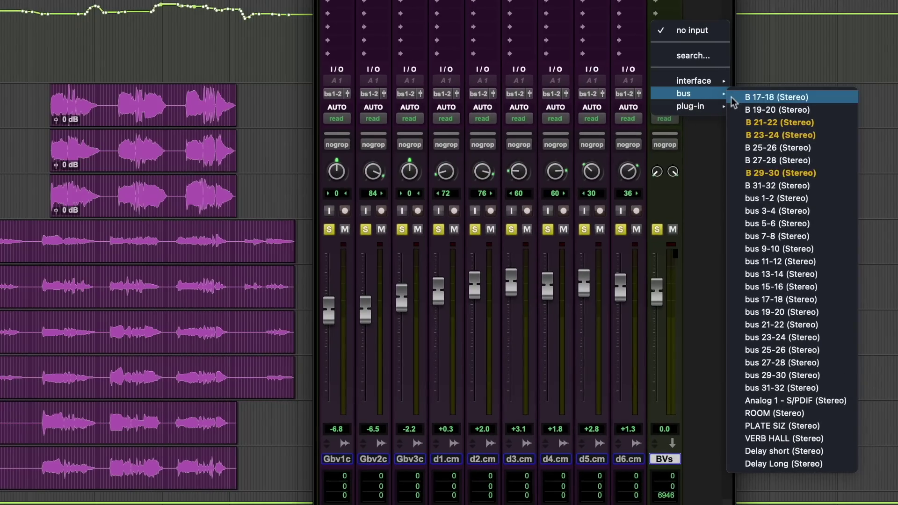
{"action": "left_click", "coordinate": [808, 199]}
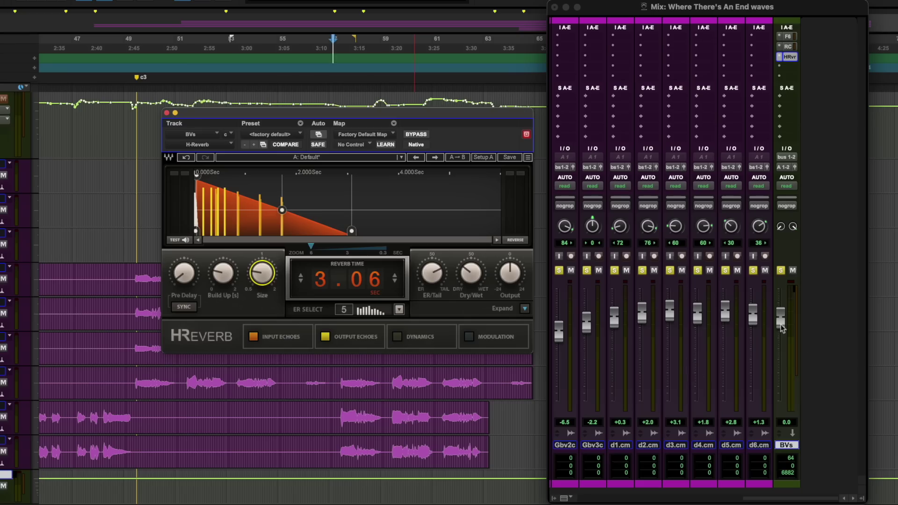
{"action": "left_click_drag", "start_coordinate": [798, 373], "coordinate": [811, 321]}
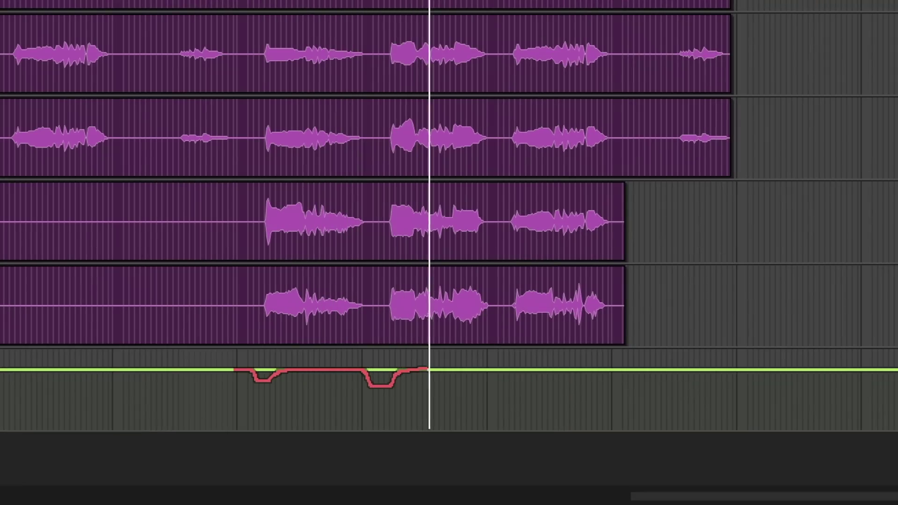
End the automation pass, then set compression ratio near 4.5 and threshold near -6.6.
{"action": "key", "text": "space"}
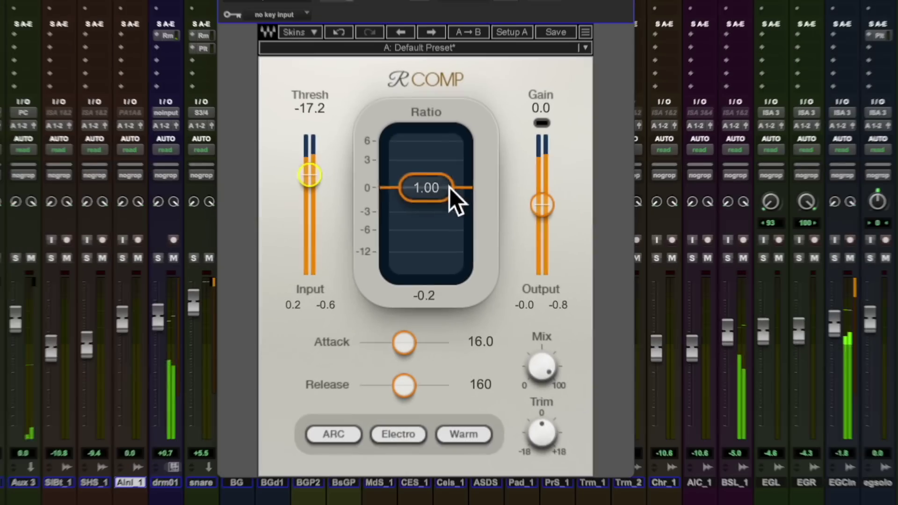
{"action": "left_click_drag", "start_coordinate": [450, 187], "coordinate": [449, 219]}
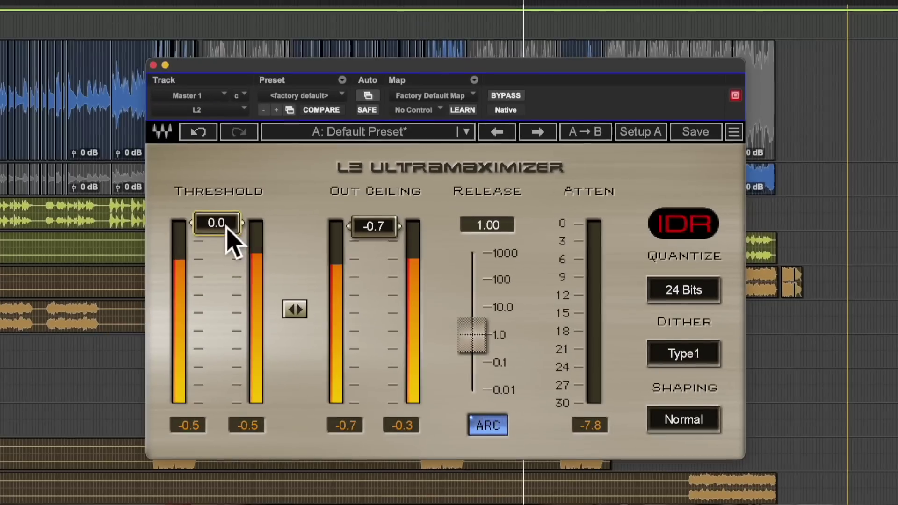
{"action": "left_click_drag", "start_coordinate": [225, 226], "coordinate": [217, 266]}
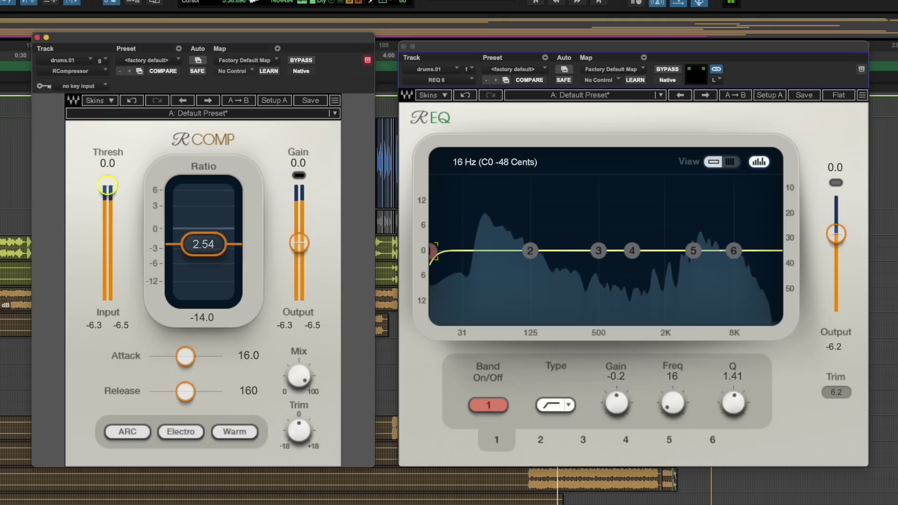
Lower RComp's threshold to -26.8 and move REQ's low band from 16 Hz to 44 Hz.
{"action": "left_click_drag", "start_coordinate": [108, 186], "coordinate": [108, 236]}
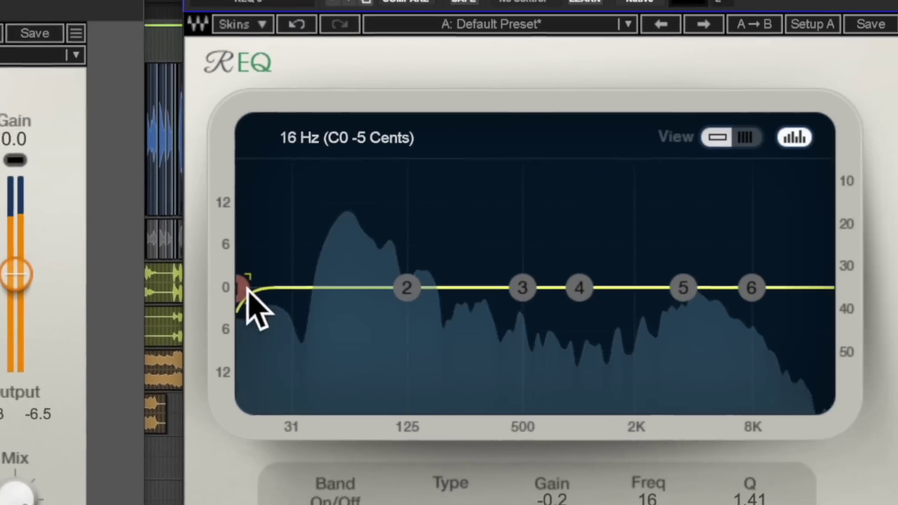
{"action": "left_click_drag", "start_coordinate": [845, 276], "coordinate": [897, 276]}
{"action": "left_click_drag", "start_coordinate": [233, 291], "coordinate": [257, 290]}
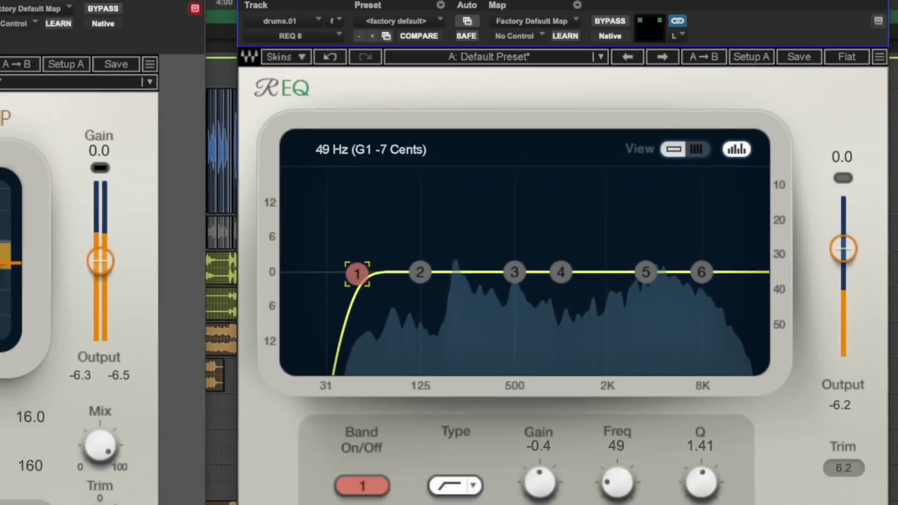
{"action": "left_click_drag", "start_coordinate": [357, 272], "coordinate": [348, 270]}
{"action": "left_click_drag", "start_coordinate": [479, 250], "coordinate": [481, 250]}
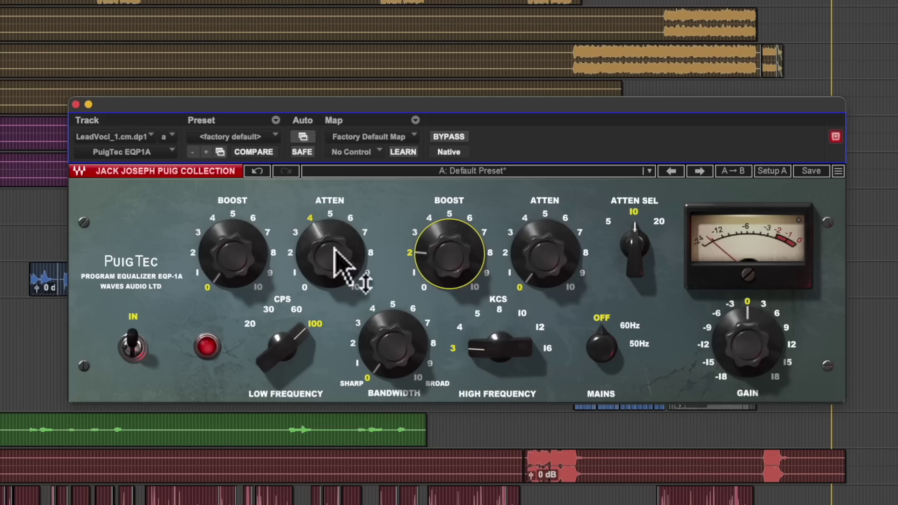
Set low attenuation to 4.2, adjust the high boost, drop the DeEsser threshold to -19.6, and play.
{"action": "left_click_drag", "start_coordinate": [335, 245], "coordinate": [335, 236]}
{"action": "left_click_drag", "start_coordinate": [438, 224], "coordinate": [437, 216]}
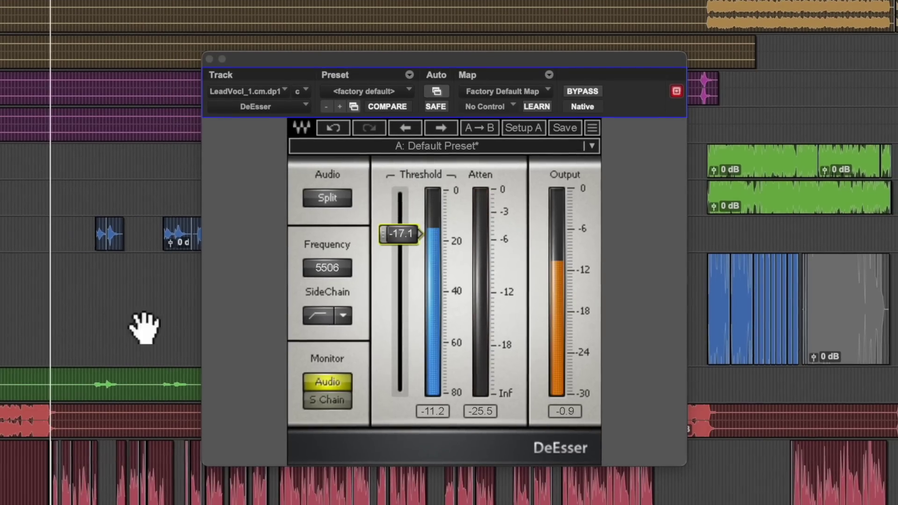
{"action": "left_click_drag", "start_coordinate": [407, 234], "coordinate": [407, 240]}
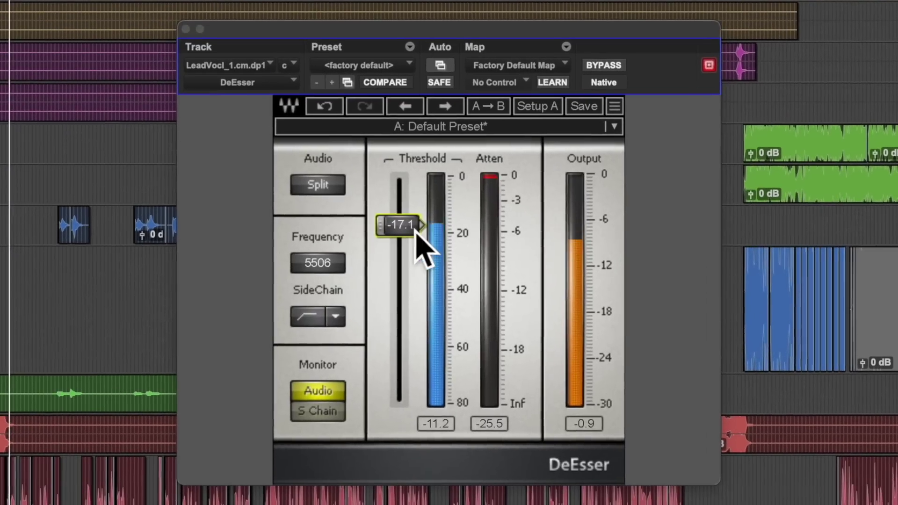
{"action": "left_click_drag", "start_coordinate": [416, 245], "coordinate": [400, 232]}
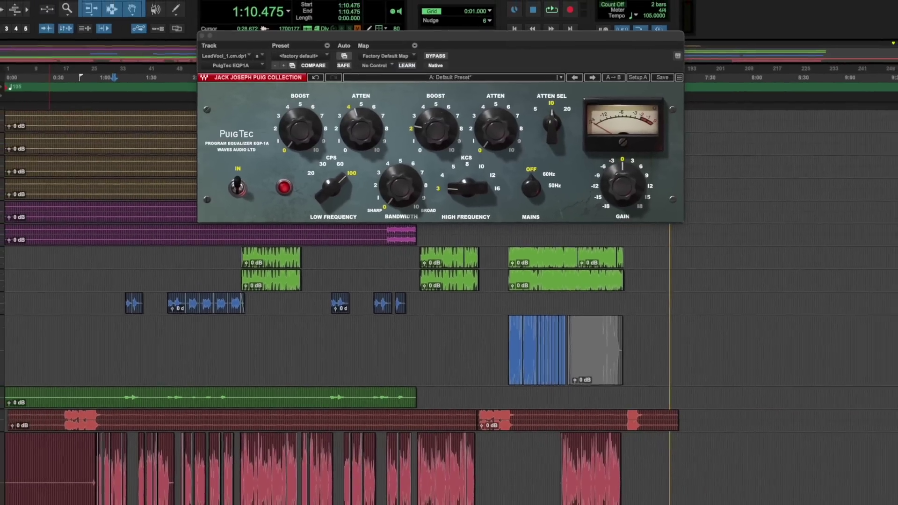
{"action": "key", "text": "space"}
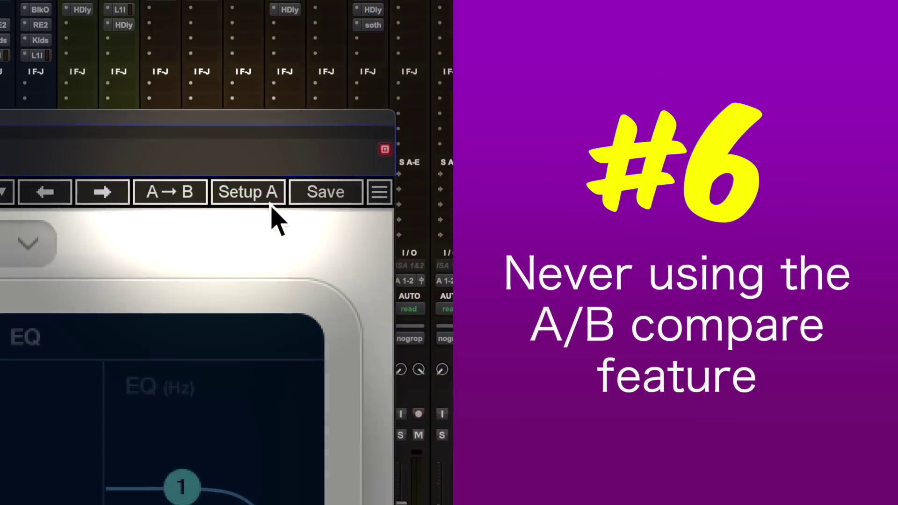
Switch CLA Epic to setup B and audition the CLA #1 then CLA #3 vocal presets.
{"action": "left_click", "coordinate": [267, 220]}
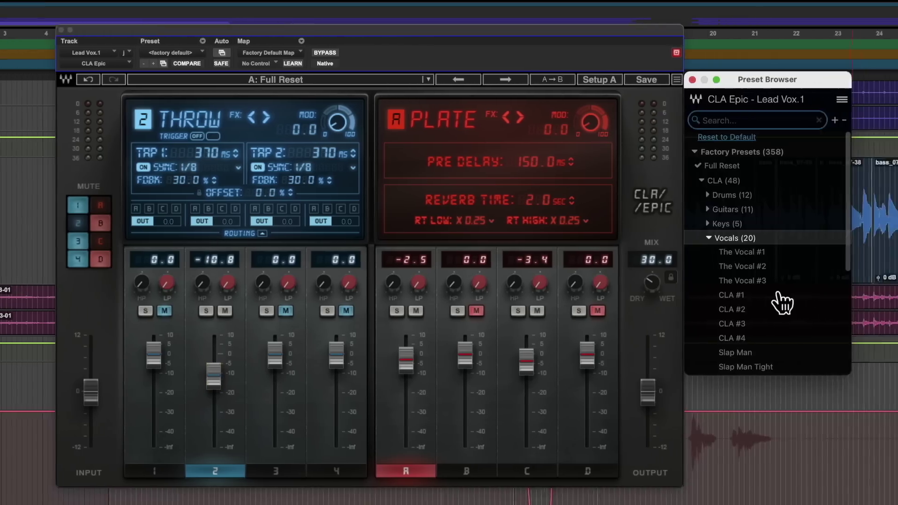
{"action": "left_click", "coordinate": [774, 295]}
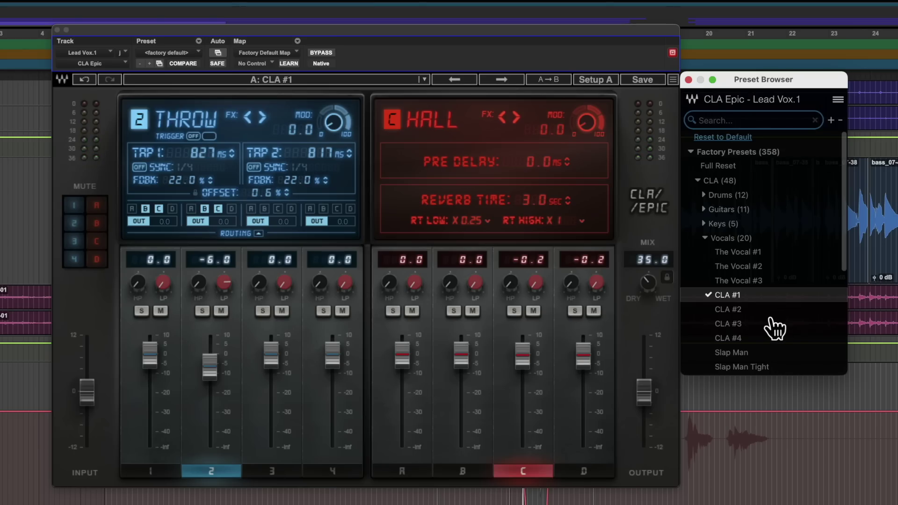
{"action": "left_click", "coordinate": [772, 324]}
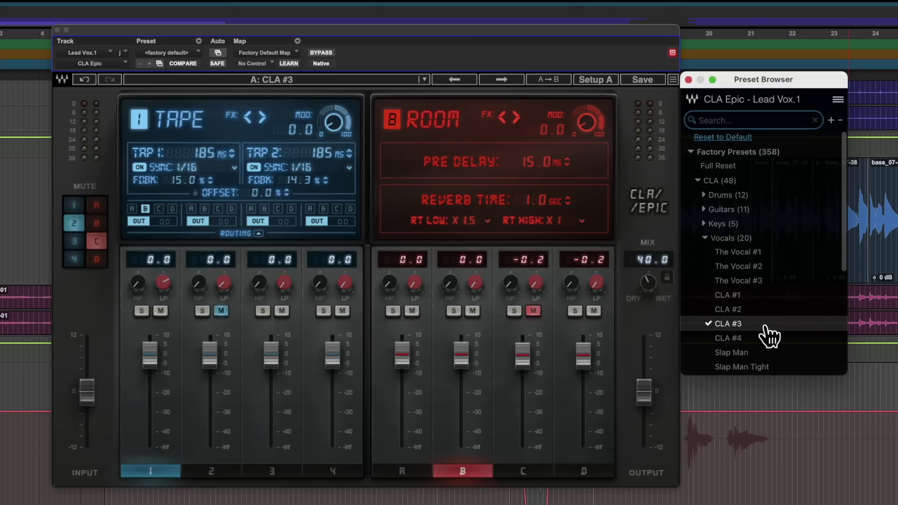
Close the preset list and undo twice to return to Full Reset.
{"action": "left_click", "coordinate": [688, 79]}
{"action": "left_click", "coordinate": [85, 80]}
{"action": "left_click", "coordinate": [85, 80]}
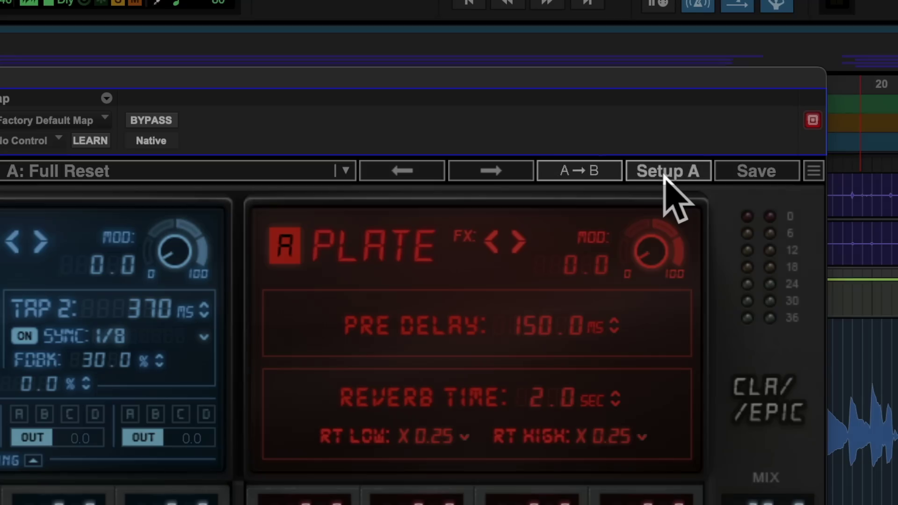
{"action": "left_click", "coordinate": [666, 173]}
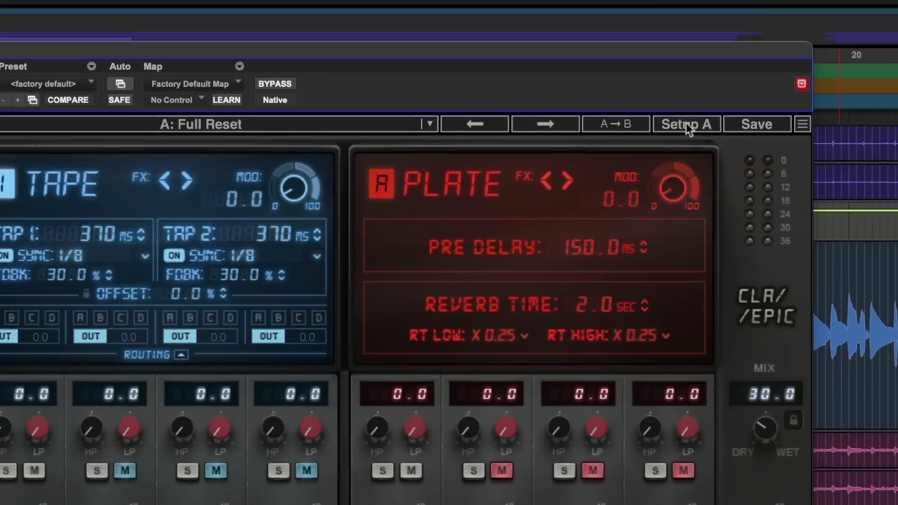
Switch CLA Epic to setup B, then flip back to the Full Reset setup A to compare.
{"action": "left_click", "coordinate": [680, 82]}
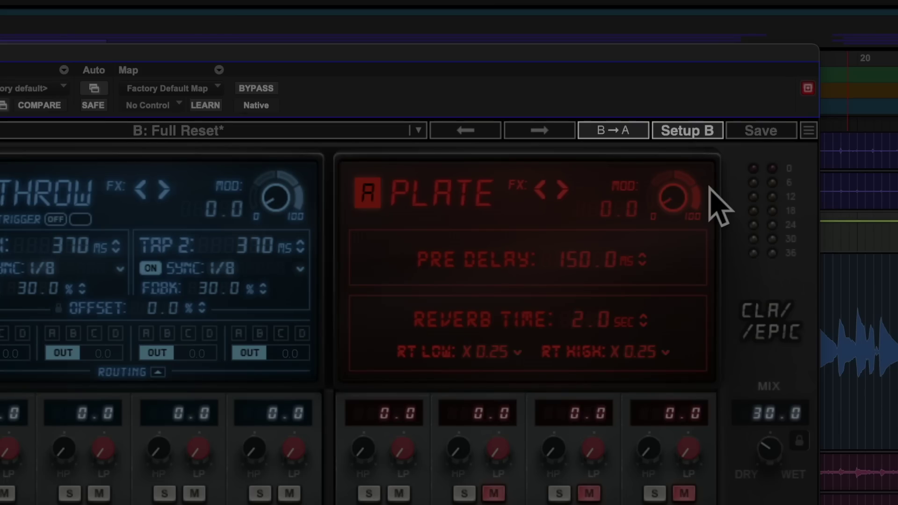
{"action": "left_click", "coordinate": [683, 133]}
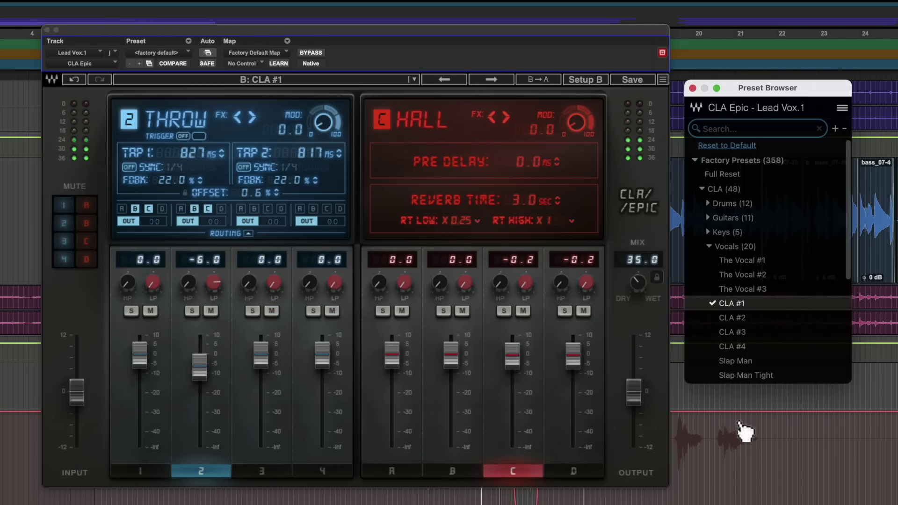
{"action": "left_click", "coordinate": [588, 82]}
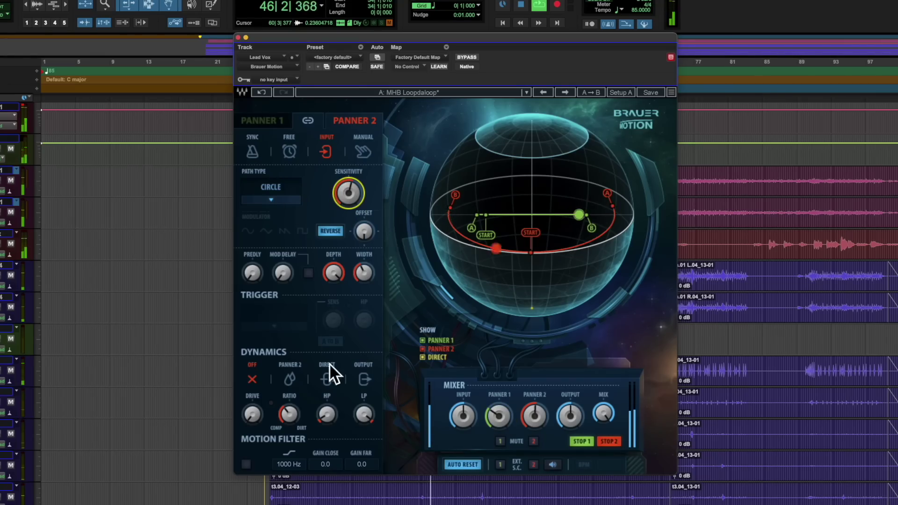
Show the Panner 1 settings in Brauer Motion.
{"action": "left_click", "coordinate": [272, 123]}
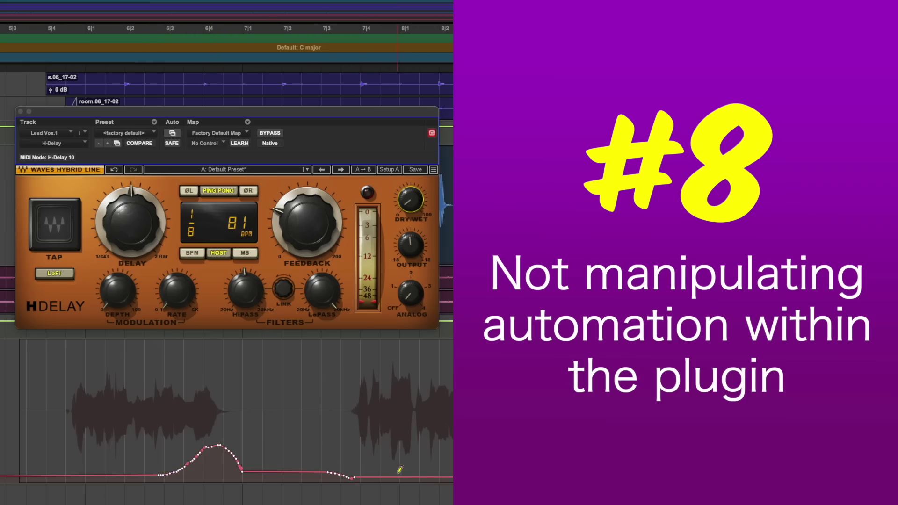
Draw a steep rising mix ramp, delete the lane's end section, and draw a new curve over the phrase.
{"action": "left_click_drag", "start_coordinate": [447, 454], "coordinate": [552, 417]}
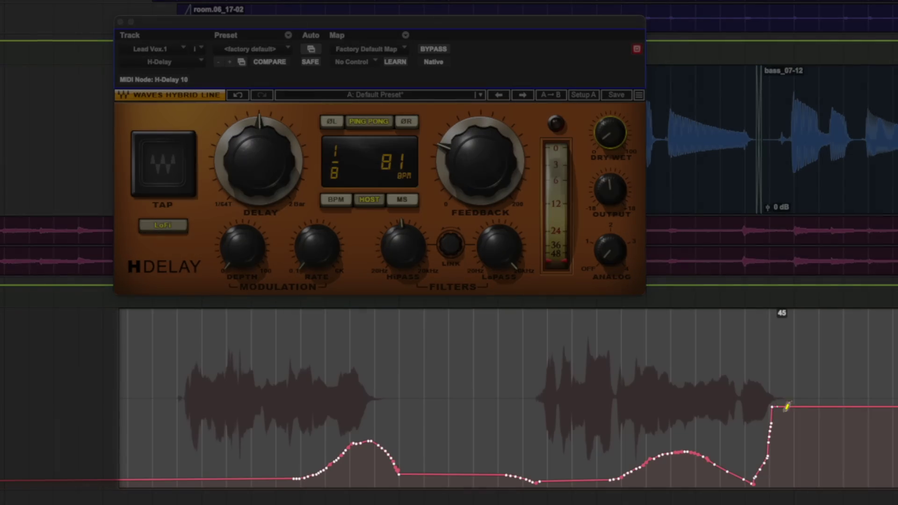
{"action": "left_click_drag", "start_coordinate": [844, 431], "coordinate": [598, 435]}
{"action": "key", "text": "Delete"}
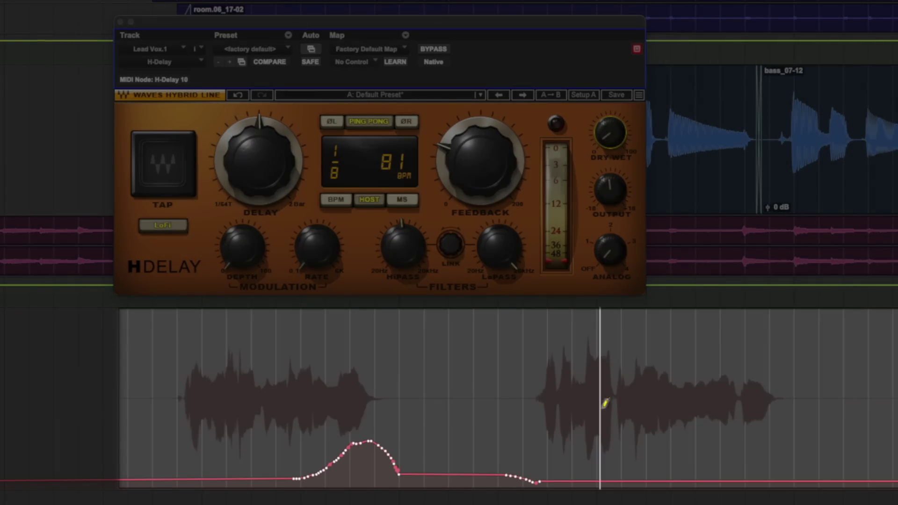
{"action": "left_click_drag", "start_coordinate": [604, 463], "coordinate": [622, 479]}
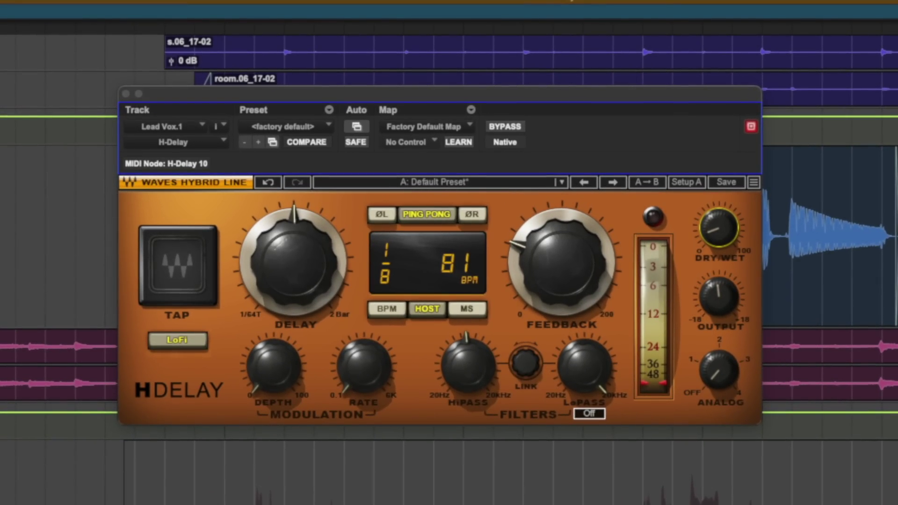
Put Lead Vox.1 in Write mode and enable automation for H-Delay's Mix parameter.
{"action": "left_click", "coordinate": [24, 341]}
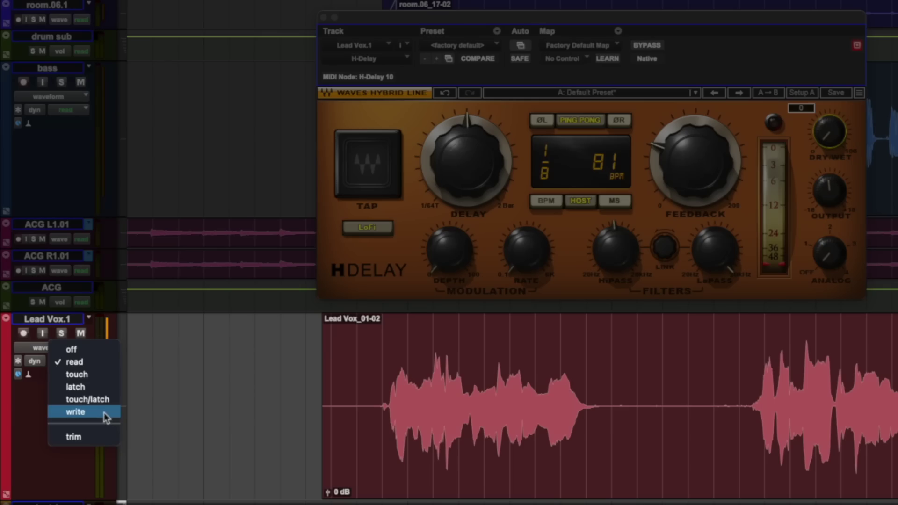
{"action": "left_click", "coordinate": [104, 413]}
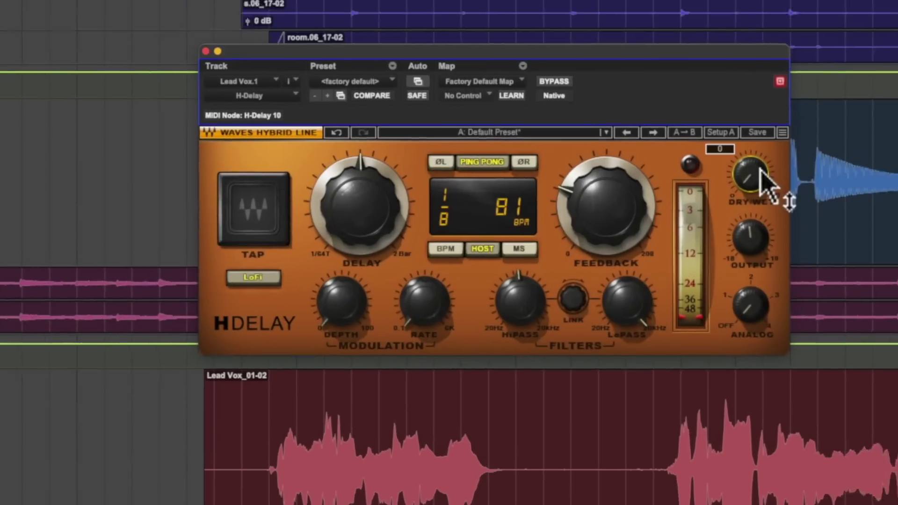
{"action": "right_click", "coordinate": [835, 132]}
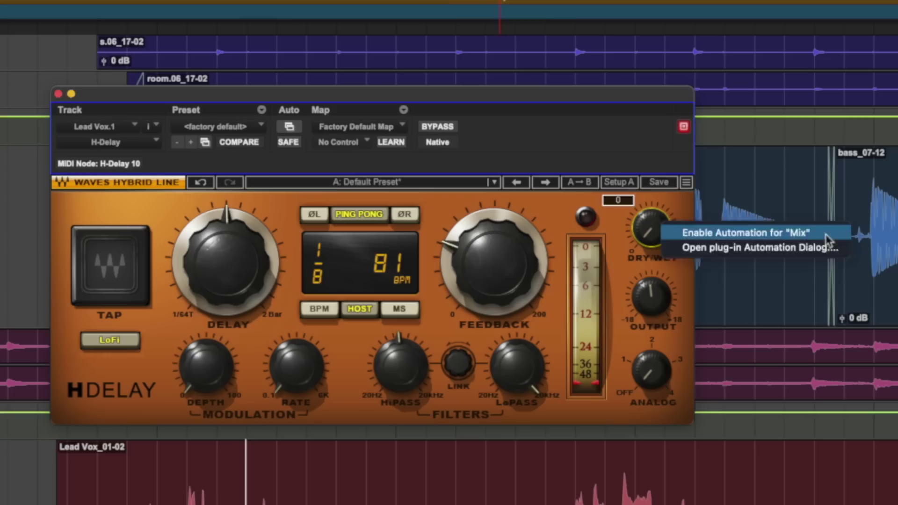
{"action": "left_click", "coordinate": [826, 234]}
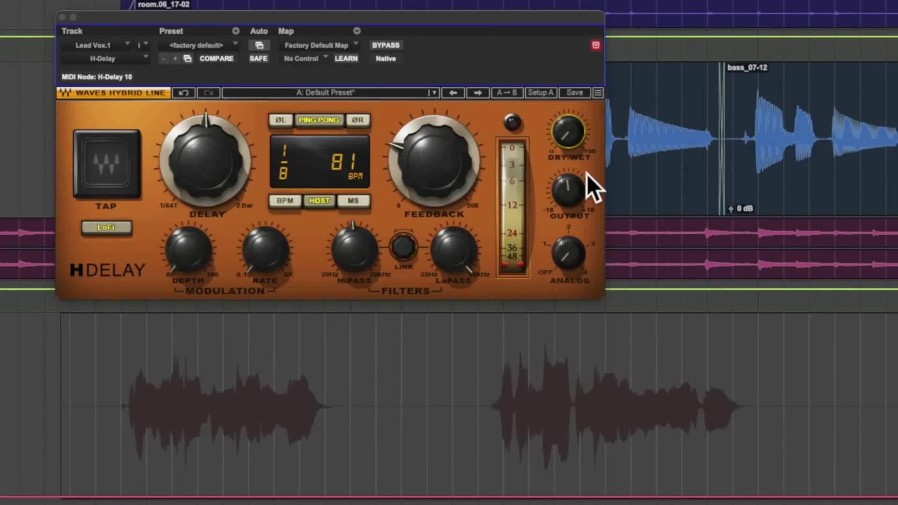
During playback, raise H-Delay's Dry/Wet to 19, then to 30 on the next phrase.
{"action": "key", "text": "space"}
{"action": "left_click", "coordinate": [577, 141]}
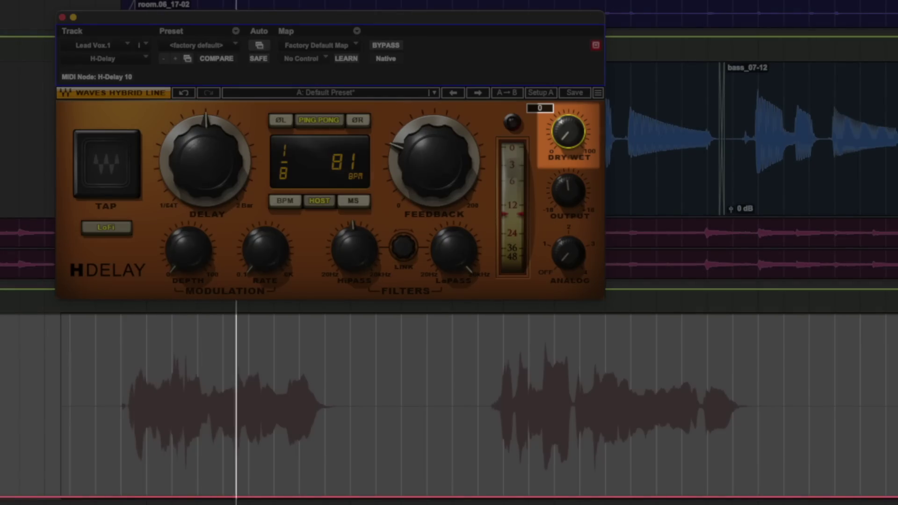
{"action": "mouse_move", "coordinate": [568, 132]}
{"action": "left_mouse_down"}
{"action": "mouse_move", "coordinate": [568, 117]}
{"action": "mouse_move", "coordinate": [568, 131]}
{"action": "left_mouse_up"}
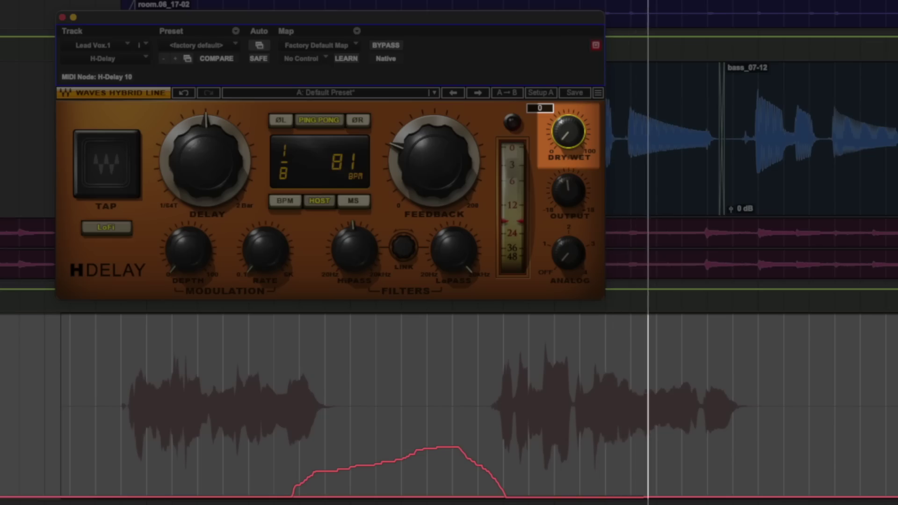
{"action": "left_click_drag", "start_coordinate": [568, 132], "coordinate": [567, 122]}
Return Lead Vox.1 to Read mode and hand-draw a rising mix automation curve.
{"action": "left_click", "coordinate": [84, 345]}
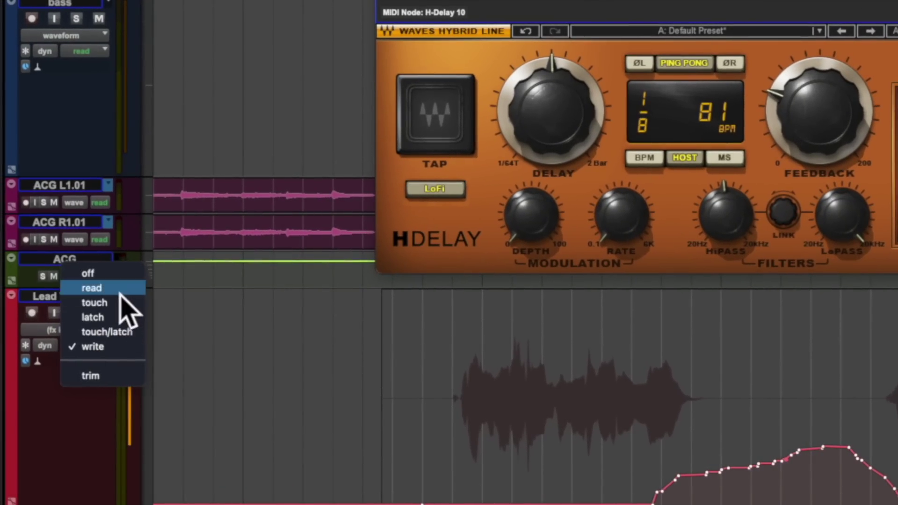
{"action": "left_click", "coordinate": [122, 294]}
{"action": "left_click_drag", "start_coordinate": [657, 493], "coordinate": [751, 488]}
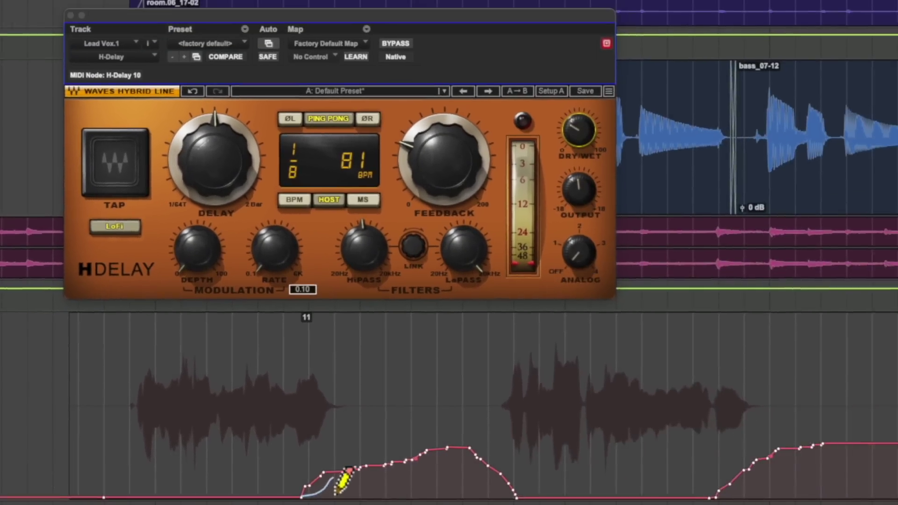
{"action": "left_click_drag", "start_coordinate": [449, 460], "coordinate": [450, 462]}
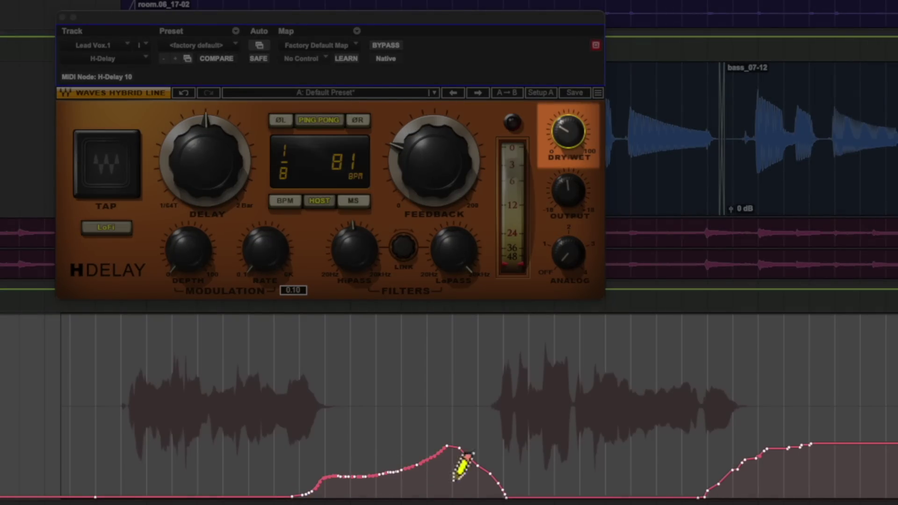